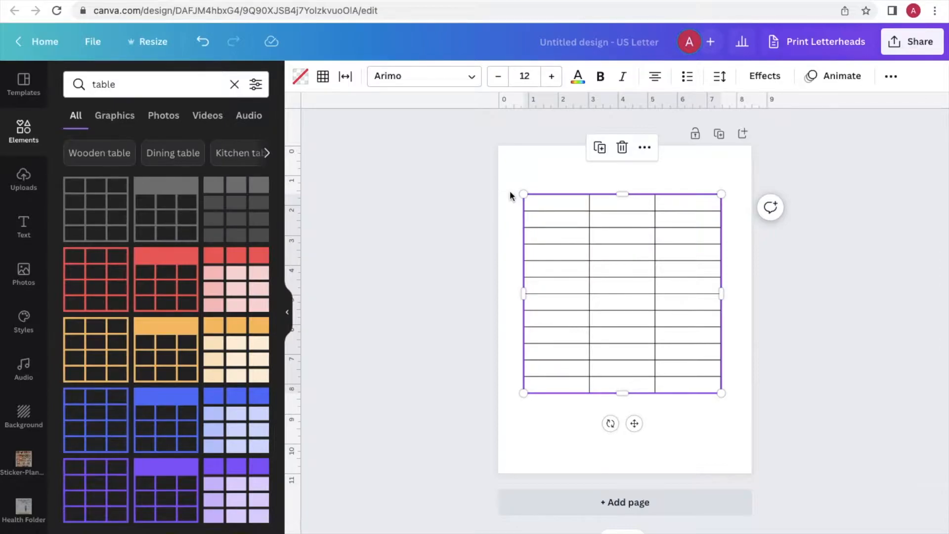
Extend the table to 16 rows and fit it lower on the page, inside the page margins.
{"action": "left_click", "coordinate": [532, 251]}
{"action": "left_click", "coordinate": [748, 376]}
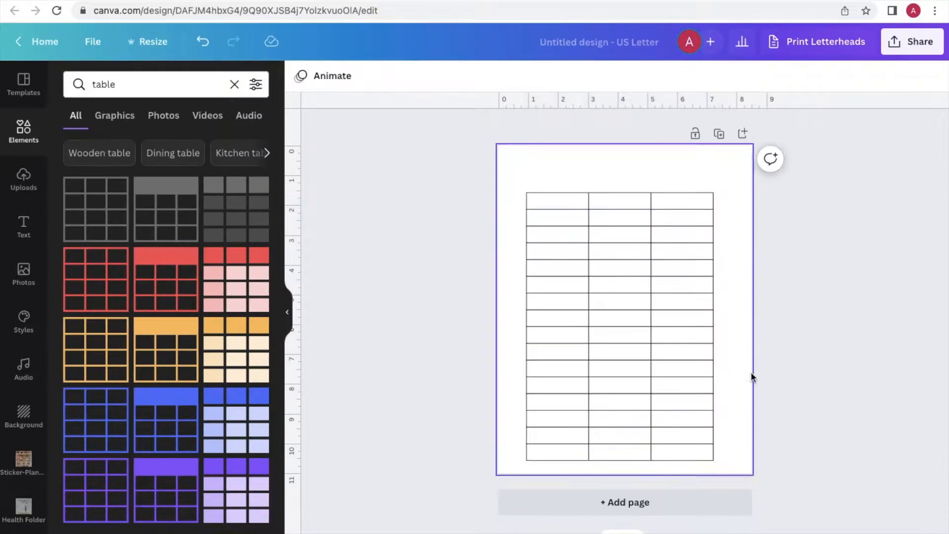
Add a subheading text box above the table and resize the columns, narrowing the first and widening the other two.
{"action": "left_click", "coordinate": [17, 229]}
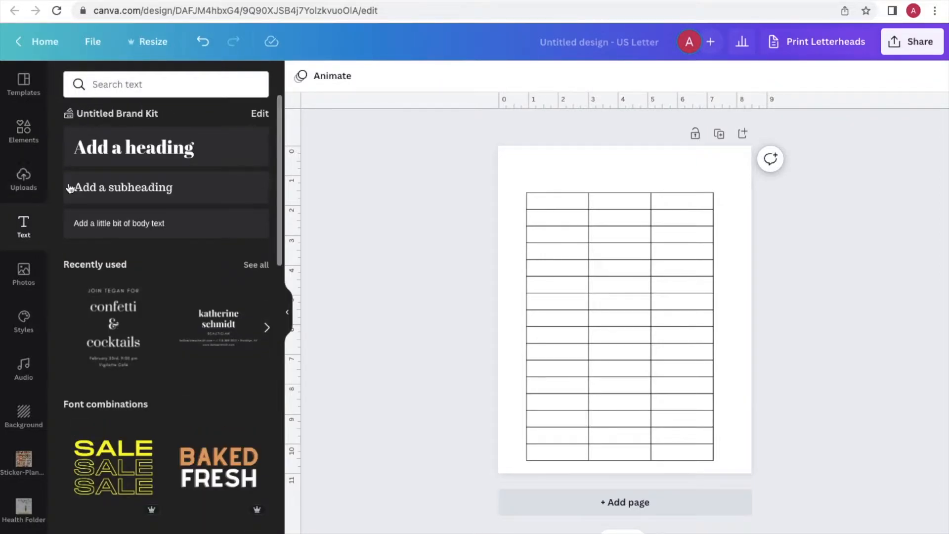
{"action": "left_click", "coordinate": [103, 189]}
{"action": "left_click_drag", "start_coordinate": [610, 341], "coordinate": [559, 239]}
{"action": "left_click", "coordinate": [588, 237]}
{"action": "left_click_drag", "start_coordinate": [653, 249], "coordinate": [638, 248]}
Change the subheading text to "Due" in the Caladea font and place it above the first column.
{"action": "double_click", "coordinate": [536, 190]}
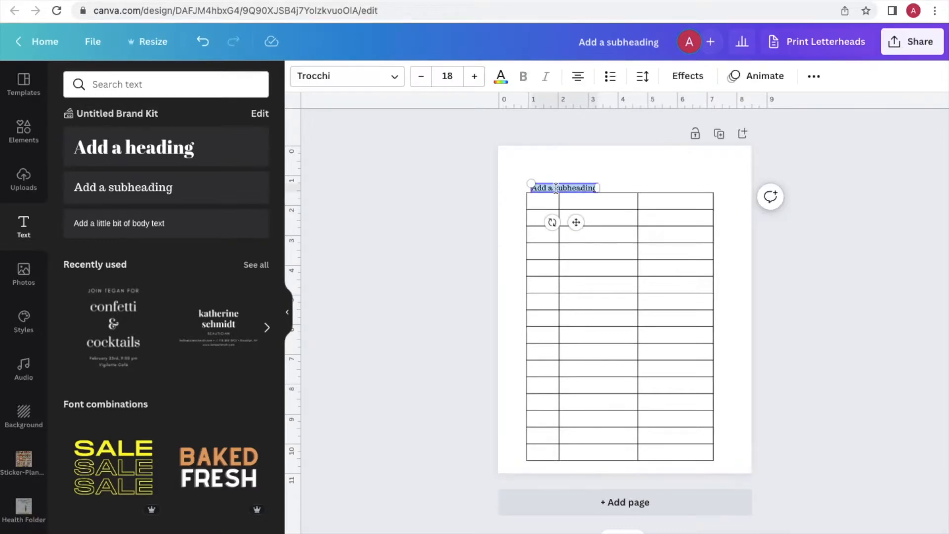
{"action": "type", "text": "Due"}
{"action": "left_click_drag", "start_coordinate": [576, 222], "coordinate": [557, 222]}
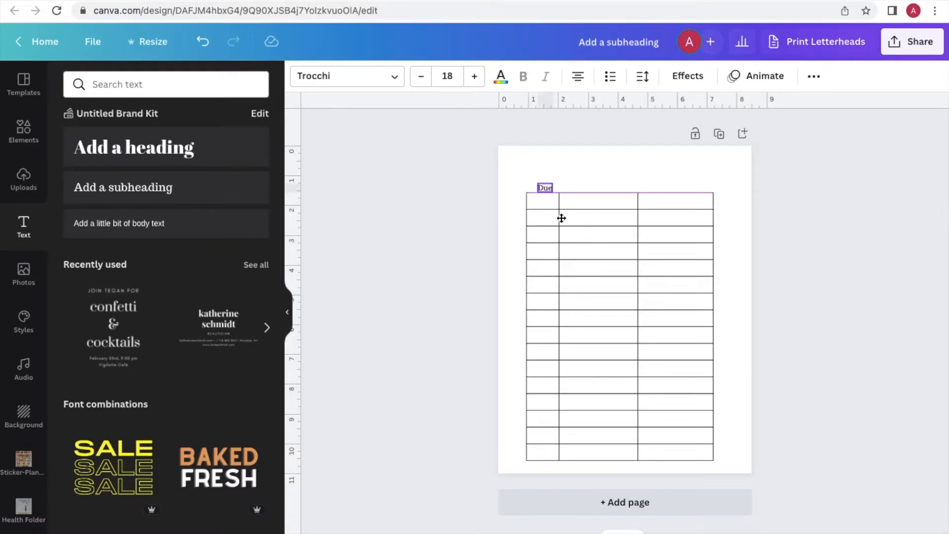
{"action": "left_click", "coordinate": [395, 77]}
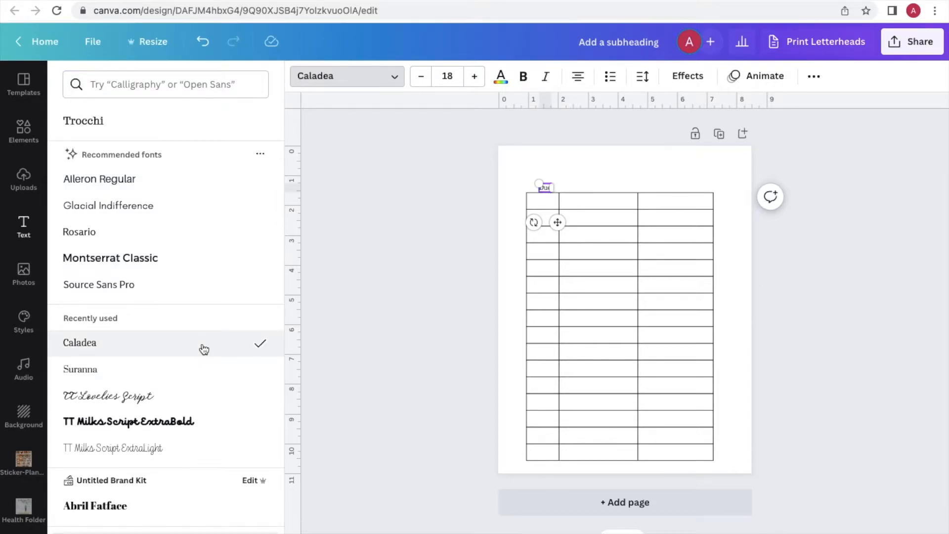
{"action": "left_click", "coordinate": [413, 212]}
Duplicate the "Due" label, place the copy above the second column and change its text to "Bill".
{"action": "left_click", "coordinate": [545, 188]}
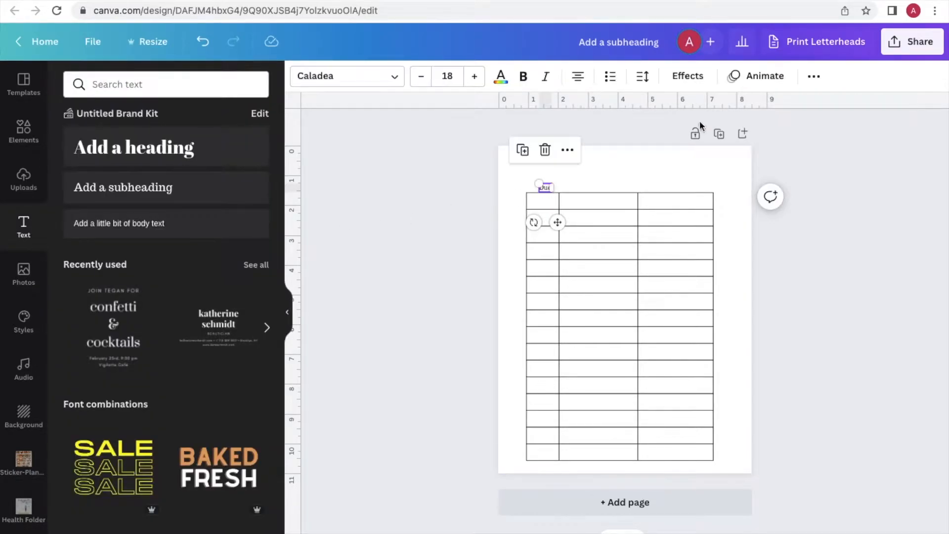
{"action": "left_click", "coordinate": [523, 150]}
{"action": "left_click_drag", "start_coordinate": [560, 225], "coordinate": [618, 218]}
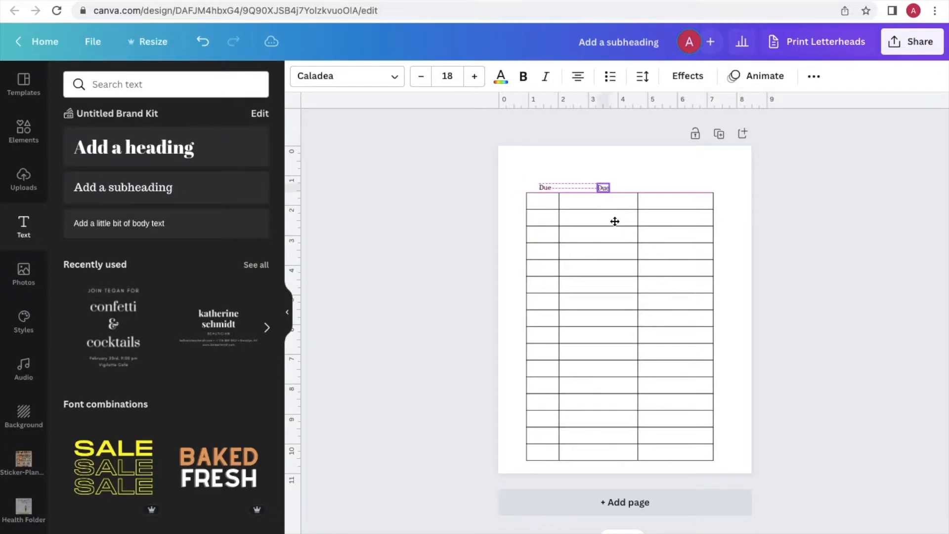
{"action": "double_click", "coordinate": [603, 187]}
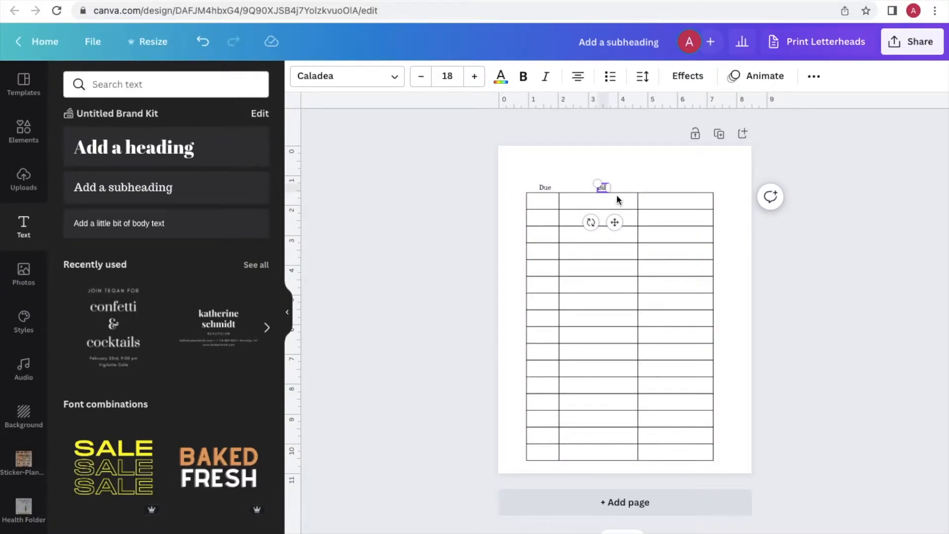
{"action": "left_click", "coordinate": [522, 205]}
Duplicate the "Bill" label, place the copy above the third column and change its text to "Amount".
{"action": "left_click", "coordinate": [605, 188]}
{"action": "left_click", "coordinate": [581, 151]}
{"action": "left_click_drag", "start_coordinate": [619, 226], "coordinate": [685, 221]}
{"action": "double_click", "coordinate": [671, 187]}
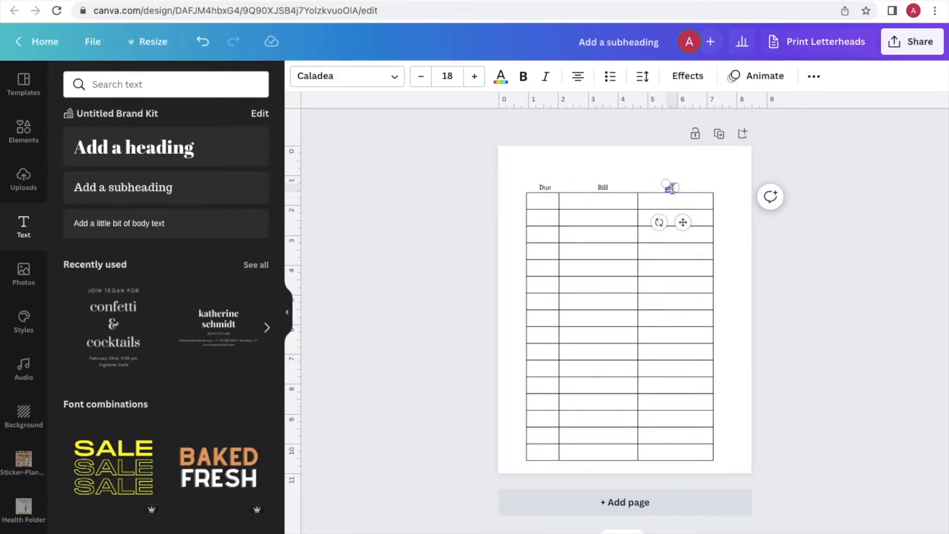
{"action": "left_click", "coordinate": [782, 234]}
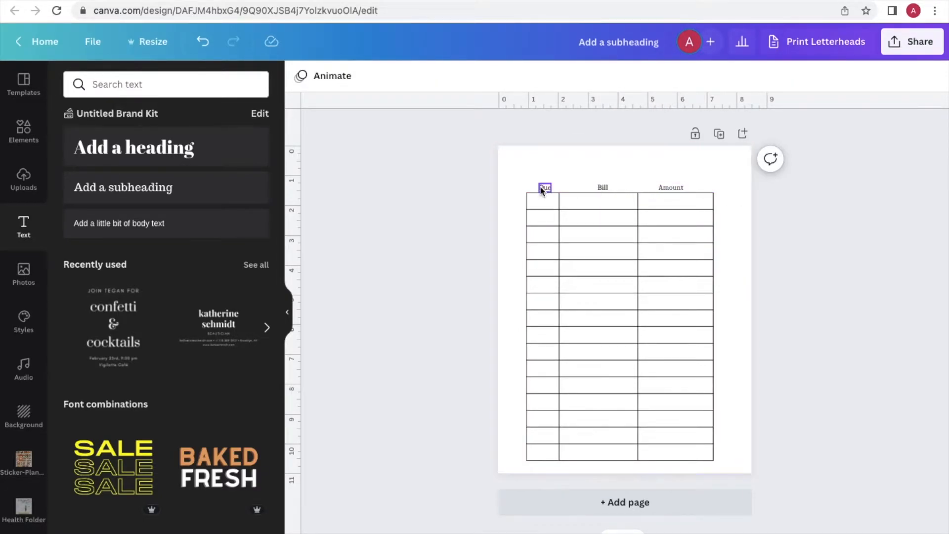
Check the alignment and spacing options for the Due, Bill and Amount labels together.
{"action": "left_click", "coordinate": [543, 188]}
{"action": "left_click", "coordinate": [602, 189], "text": "shift"}
{"action": "left_click", "coordinate": [666, 187], "text": "shift"}
{"action": "left_click", "coordinate": [814, 76]}
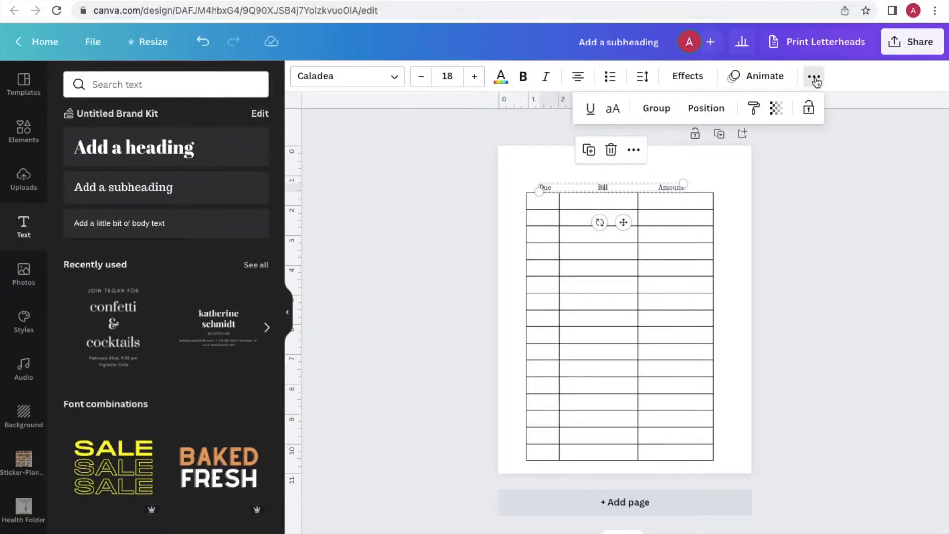
{"action": "left_click", "coordinate": [706, 108]}
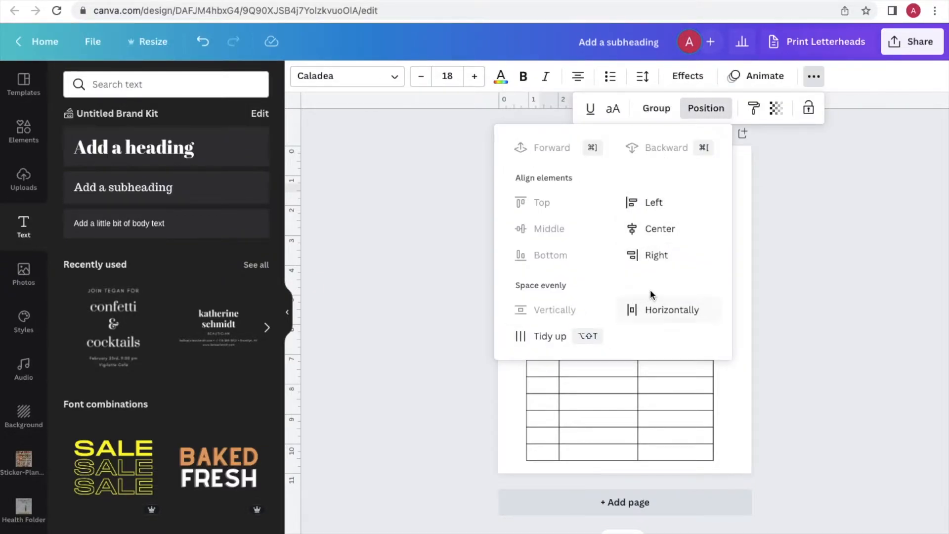
{"action": "left_click", "coordinate": [789, 289]}
{"action": "left_click", "coordinate": [788, 289]}
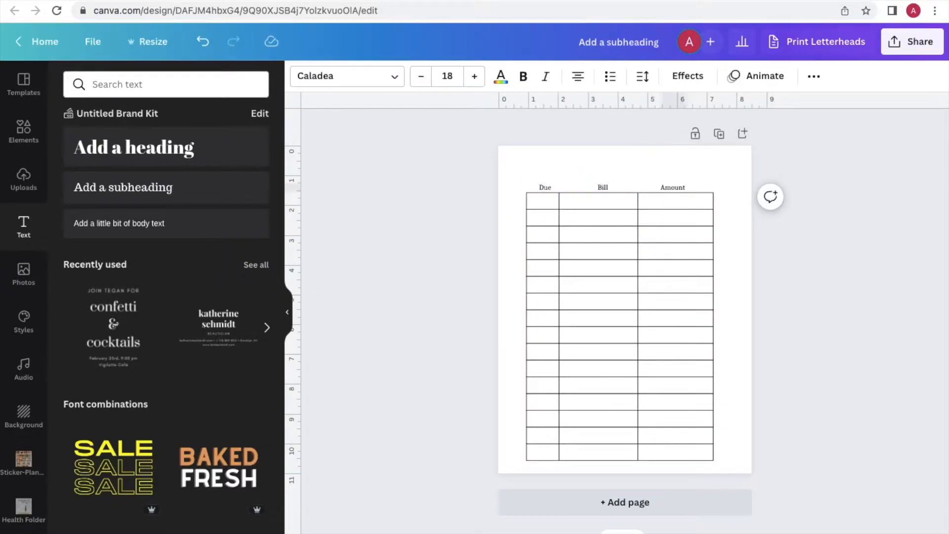
Nudge the column labels so that each sits centered just above its table column.
{"action": "left_click", "coordinate": [602, 187]}
{"action": "left_click", "coordinate": [544, 188], "text": "shift"}
{"action": "left_click_drag", "start_coordinate": [543, 188], "coordinate": [540, 188]}
{"action": "left_click", "coordinate": [776, 234]}
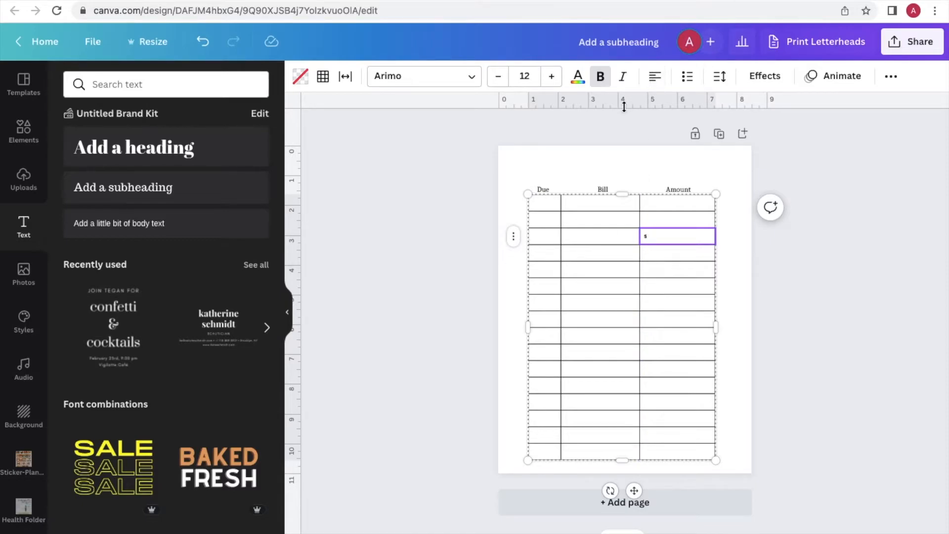
Enter a bold "$" in every cell of the Amount column.
{"action": "key", "text": "Down"}
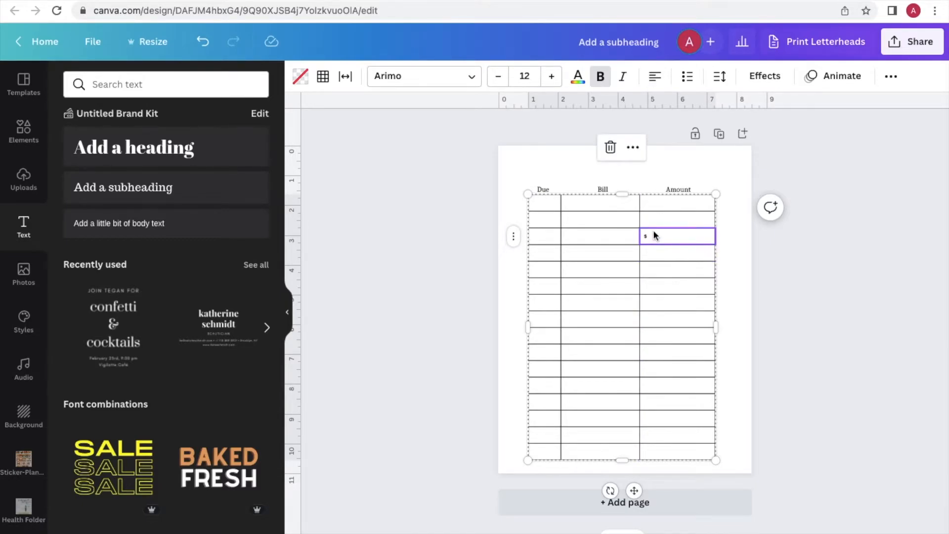
{"action": "left_click", "coordinate": [654, 219]}
{"action": "type", "text": "$"}
{"action": "left_click", "coordinate": [652, 201]}
{"action": "type", "text": "$"}
{"action": "left_click", "coordinate": [654, 256]}
{"action": "type", "text": "$"}
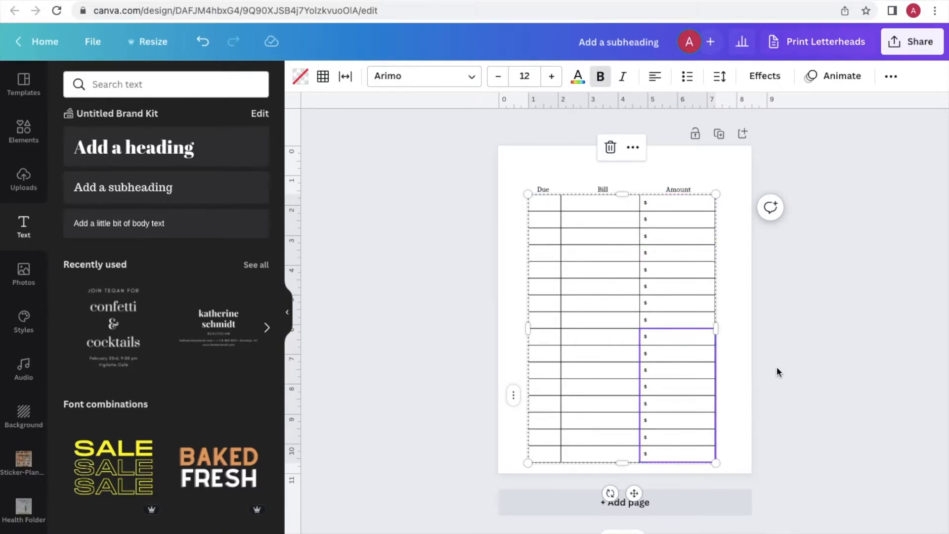
{"action": "left_click", "coordinate": [772, 376]}
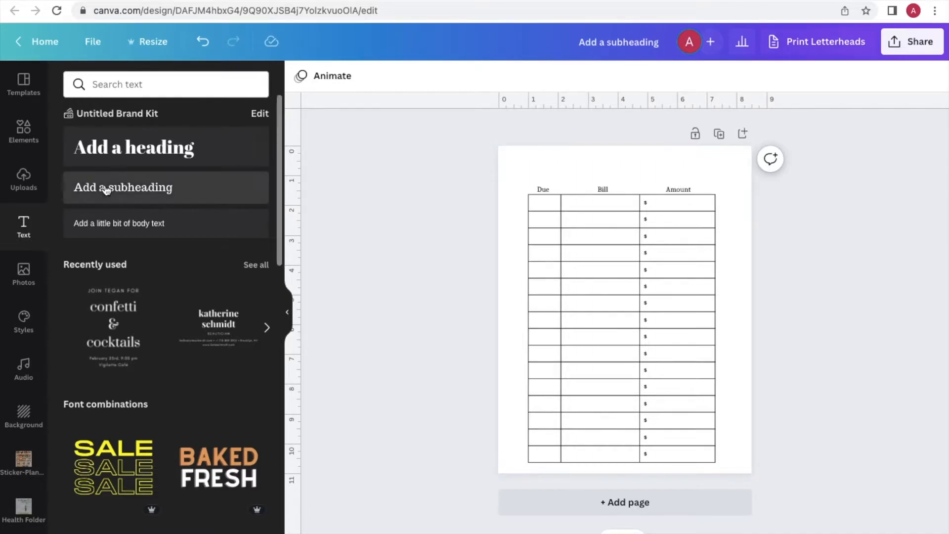
Insert the outlined circle from the Other Shapes group of Lines & Shapes.
{"action": "left_click", "coordinate": [22, 129]}
{"action": "left_click", "coordinate": [21, 130]}
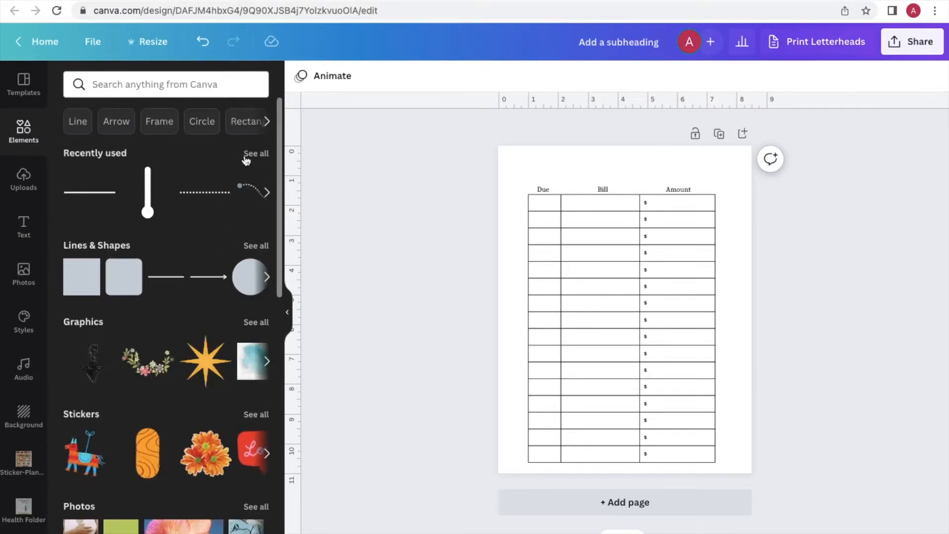
{"action": "left_click", "coordinate": [255, 246]}
{"action": "scroll", "coordinate": [225, 317], "scroll_direction": "down", "scroll_amount": 10}
{"action": "scroll", "coordinate": [225, 318], "scroll_direction": "down", "scroll_amount": 3}
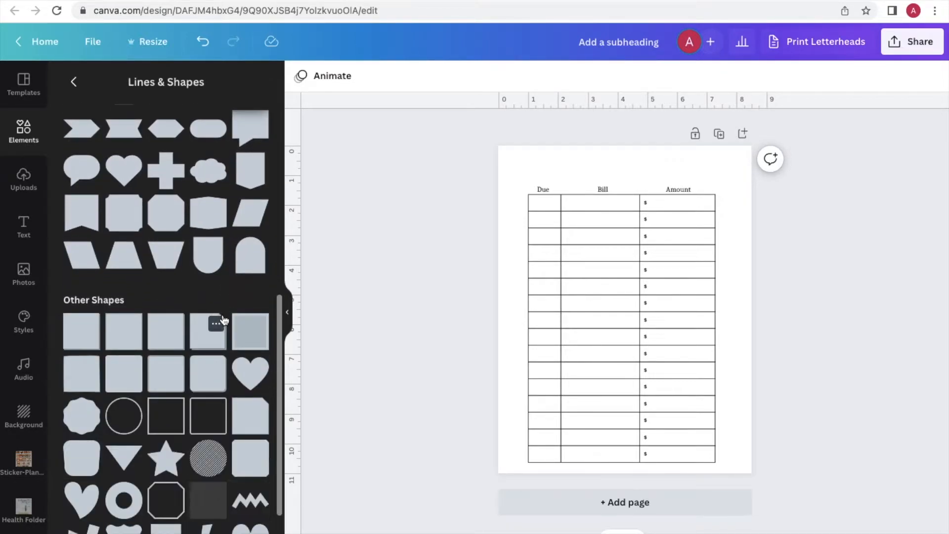
{"action": "left_click", "coordinate": [126, 383]}
Shrink the circle to checkbox size and place it beside the table's first row.
{"action": "left_click_drag", "start_coordinate": [560, 245], "coordinate": [666, 350]}
{"action": "left_click_drag", "start_coordinate": [689, 404], "coordinate": [724, 199]}
{"action": "left_click", "coordinate": [777, 256]}
{"action": "left_click", "coordinate": [726, 204]}
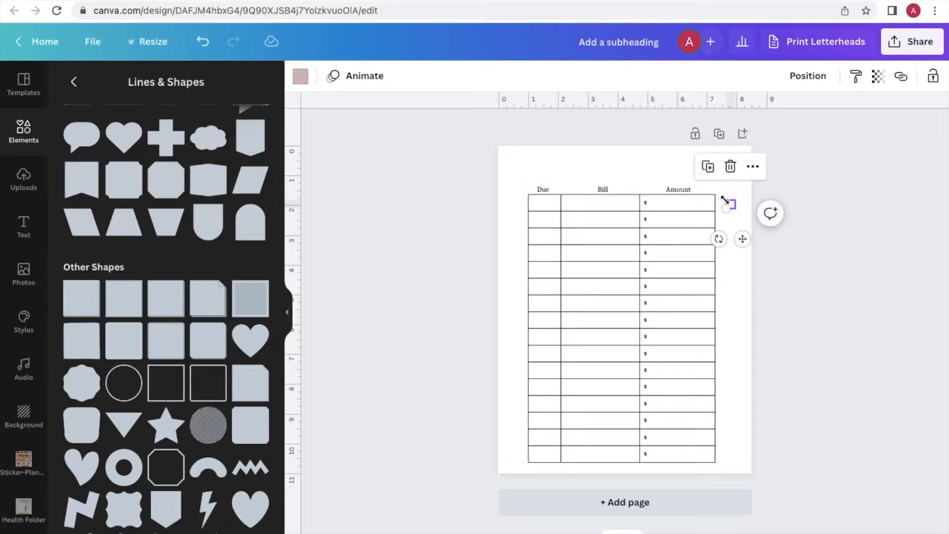
{"action": "left_click", "coordinate": [774, 274]}
Reduce the table's text size to 9 and shorten the table to leave more space at the page bottom.
{"action": "scroll", "coordinate": [767, 232], "scroll_direction": "up", "scroll_amount": 3}
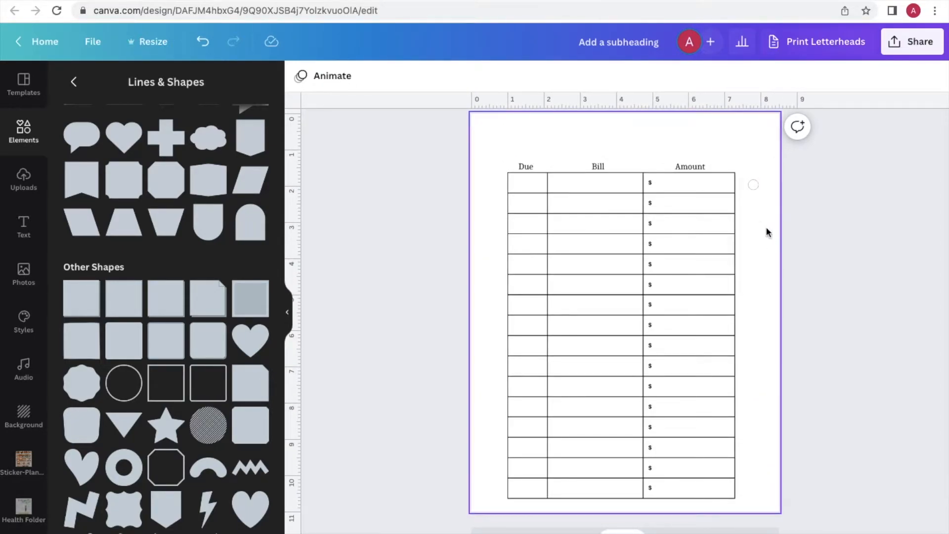
{"action": "left_click_drag", "start_coordinate": [743, 501], "coordinate": [507, 187]}
{"action": "left_click", "coordinate": [498, 78]}
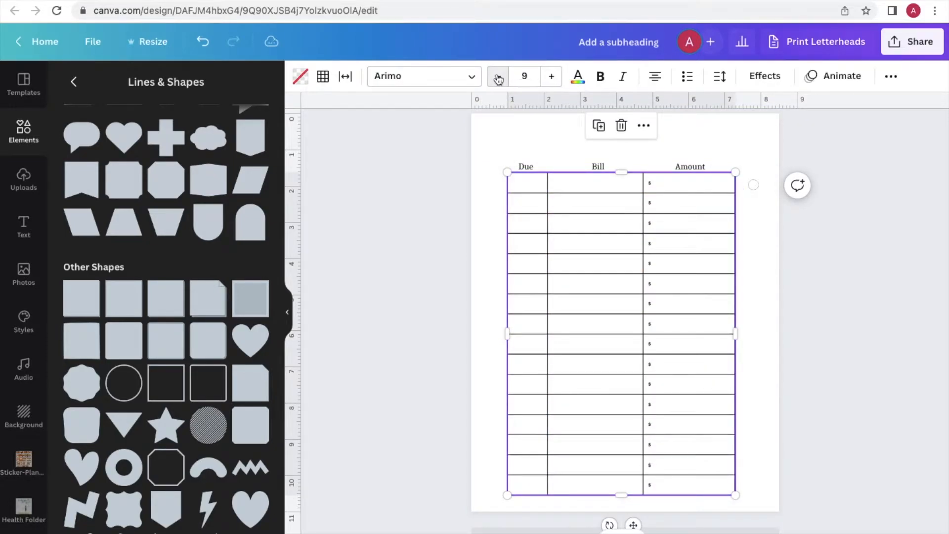
{"action": "left_click_drag", "start_coordinate": [734, 495], "coordinate": [734, 482]}
{"action": "left_click", "coordinate": [788, 413]}
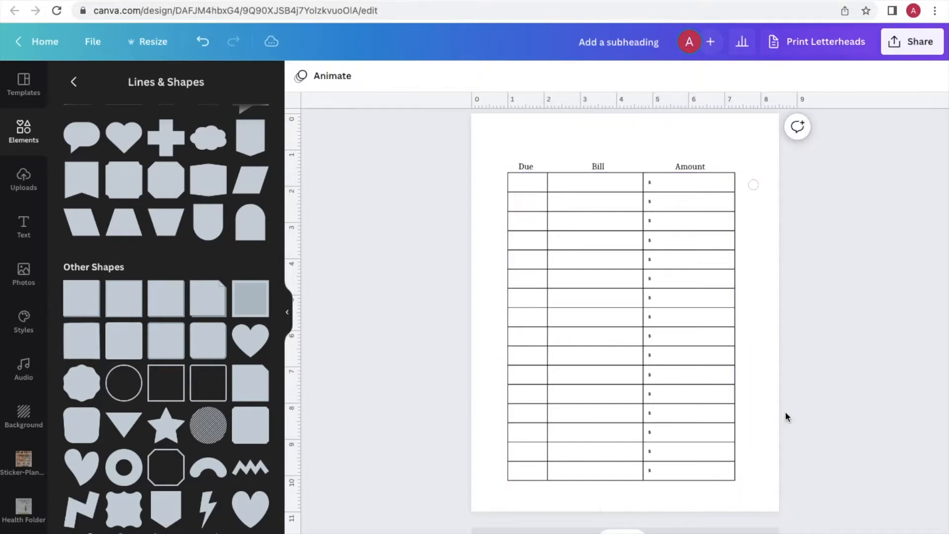
Move the circle closer to the first row and place duplicates of it down beside the remaining rows.
{"action": "left_click", "coordinate": [753, 184]}
{"action": "left_click_drag", "start_coordinate": [755, 184], "coordinate": [749, 186]}
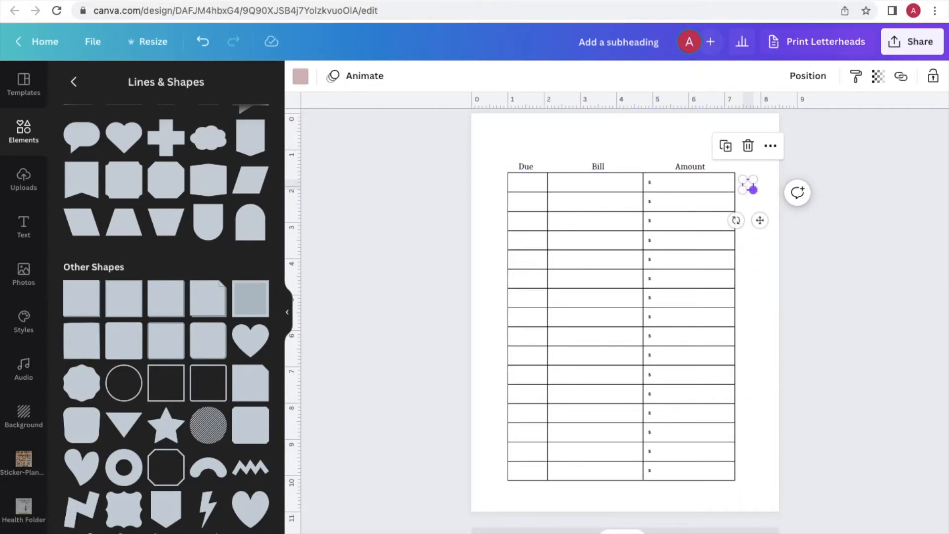
{"action": "left_click_drag", "start_coordinate": [760, 220], "coordinate": [759, 239]}
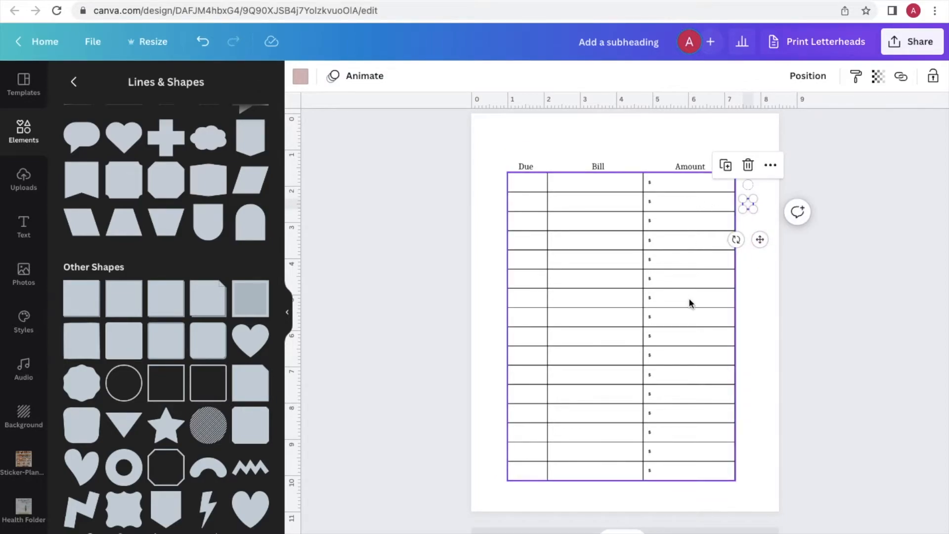
Select the whole column of circles and space them evenly with Tidy up.
{"action": "left_click_drag", "start_coordinate": [793, 489], "coordinate": [761, 134]}
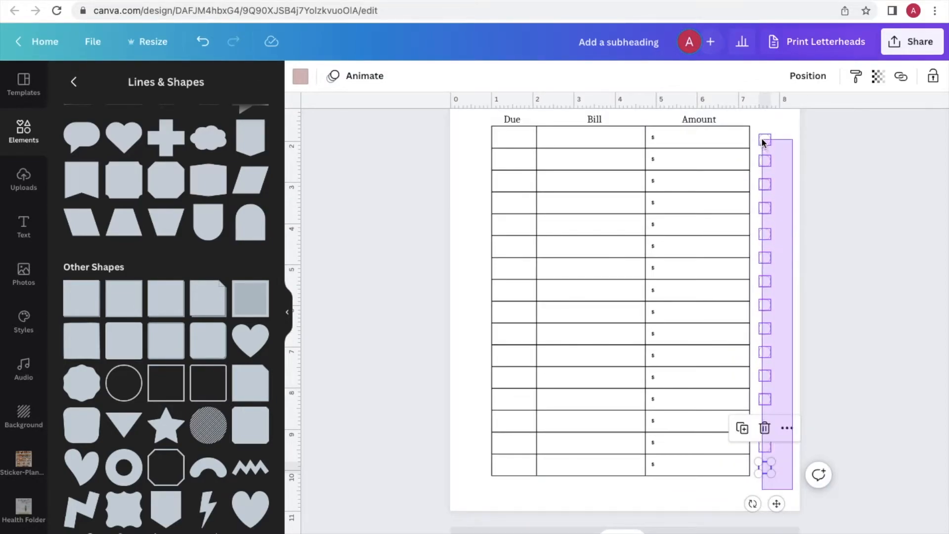
{"action": "left_click", "coordinate": [830, 77]}
{"action": "left_click", "coordinate": [673, 331]}
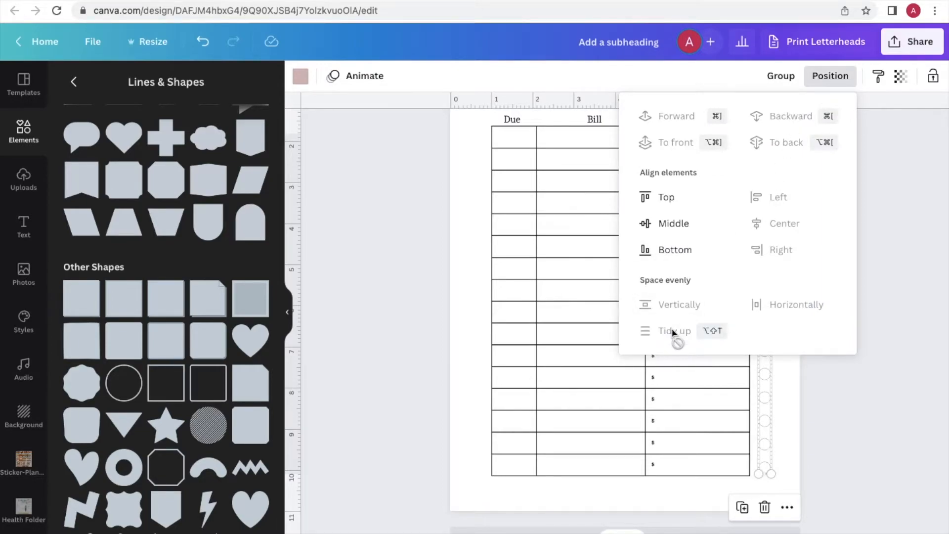
{"action": "left_click", "coordinate": [818, 423]}
Duplicate the "Amount" label, place the copy above the circles and change its text to "Paid".
{"action": "scroll", "coordinate": [818, 423], "scroll_direction": "up", "scroll_amount": 1}
{"action": "left_click", "coordinate": [713, 164]}
{"action": "key", "text": "super+d"}
{"action": "left_click_drag", "start_coordinate": [721, 184], "coordinate": [776, 201]}
{"action": "double_click", "coordinate": [764, 164]}
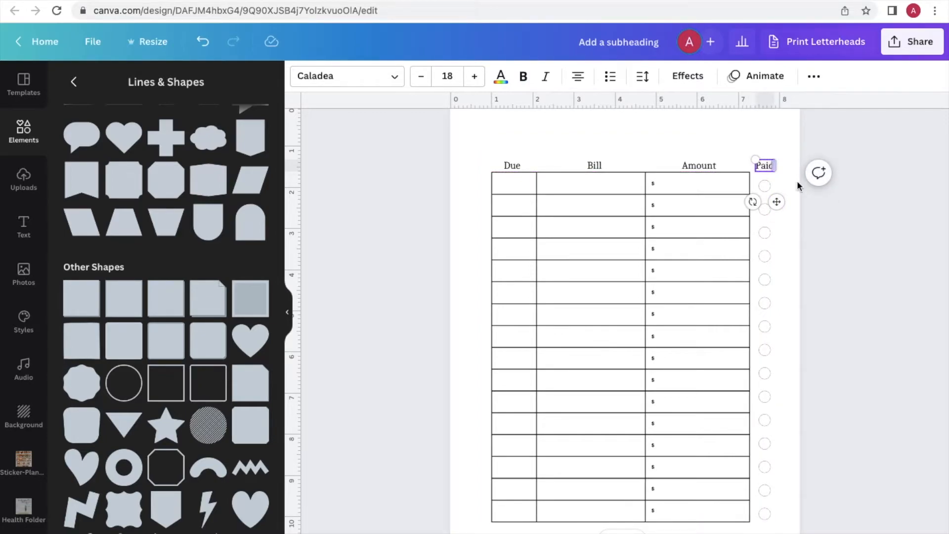
{"action": "left_click", "coordinate": [812, 204]}
Check that the Due, Bill, Amount and Paid labels are aligned, using the alignment options.
{"action": "left_click", "coordinate": [765, 165]}
{"action": "left_click", "coordinate": [710, 163], "text": "shift"}
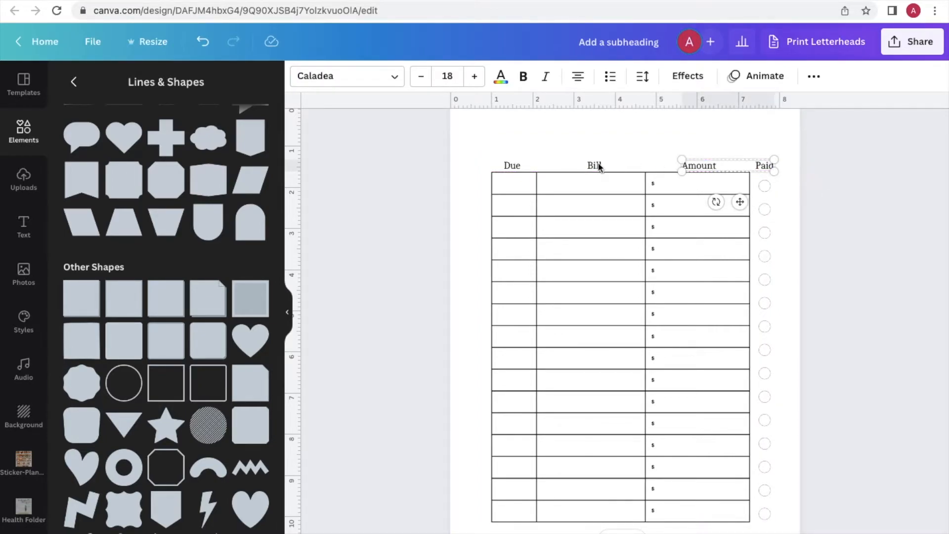
{"action": "left_click", "coordinate": [602, 166], "text": "shift"}
{"action": "left_click", "coordinate": [510, 164], "text": "shift"}
{"action": "left_click", "coordinate": [813, 76]}
{"action": "left_click", "coordinate": [706, 109]}
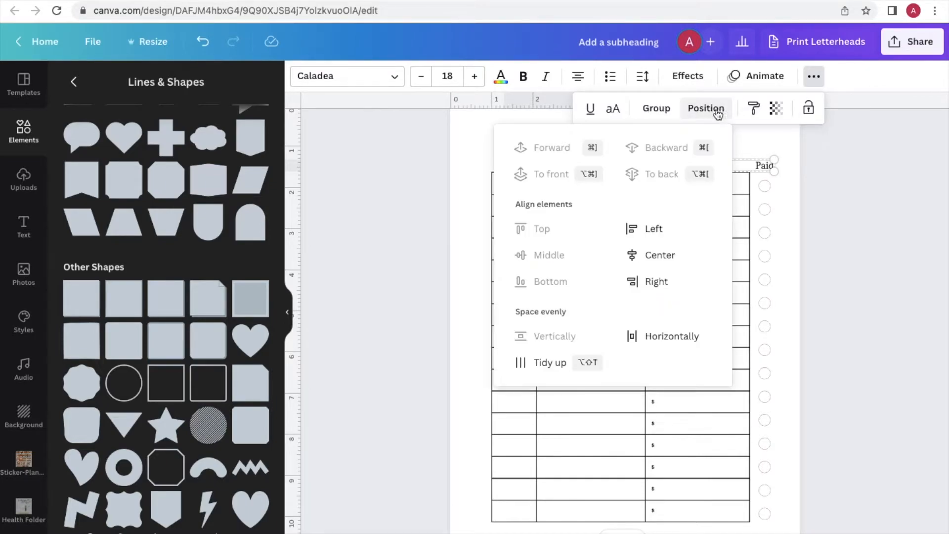
{"action": "left_click", "coordinate": [832, 268]}
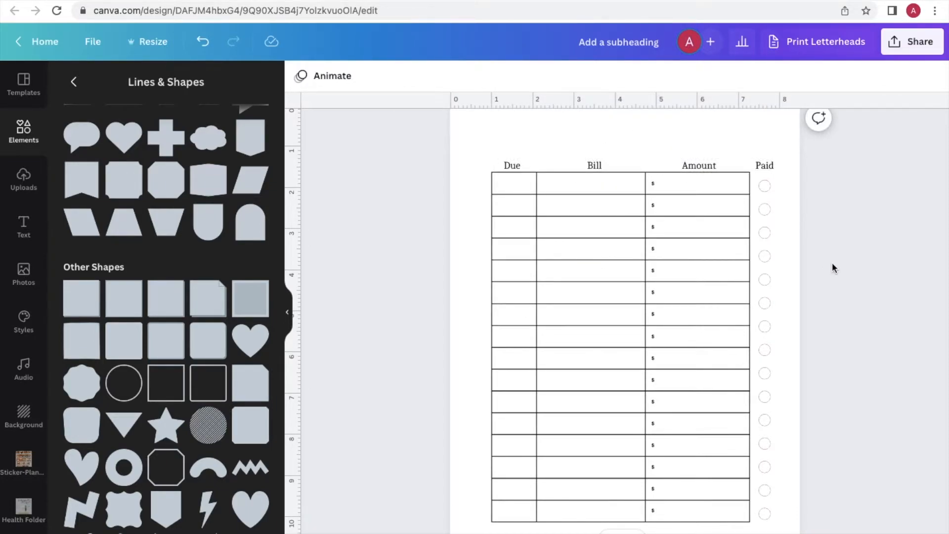
Duplicate the "Bill" label above the table, enlarge it to size 31 and extend its text to "Bill Tracker".
{"action": "scroll", "coordinate": [832, 262], "scroll_direction": "up", "scroll_amount": 1}
{"action": "left_click", "coordinate": [593, 188]}
{"action": "left_click_drag", "start_coordinate": [591, 185], "coordinate": [593, 143]}
{"action": "left_click", "coordinate": [470, 76]}
{"action": "left_click", "coordinate": [470, 75]}
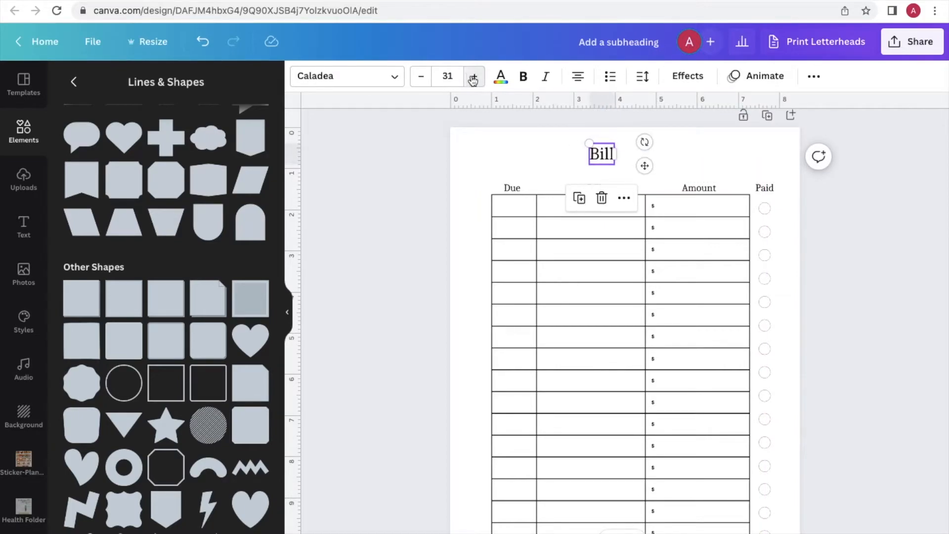
{"action": "type", "text": "Tracker"}
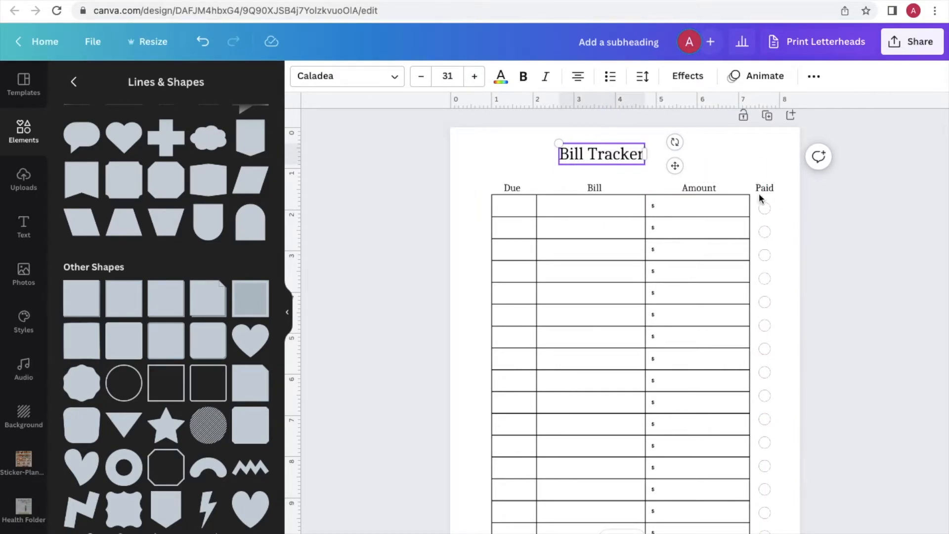
Center the "Bill Tracker" title horizontally on the page and increase its font size further.
{"action": "left_click", "coordinate": [839, 240]}
{"action": "left_click_drag", "start_coordinate": [630, 157], "coordinate": [649, 157]}
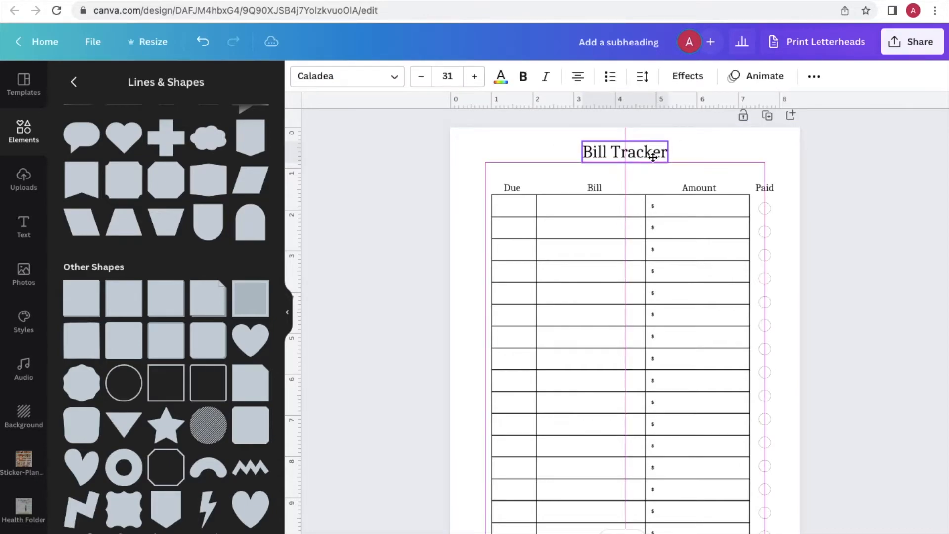
{"action": "left_click", "coordinate": [474, 76]}
{"action": "left_click", "coordinate": [843, 251]}
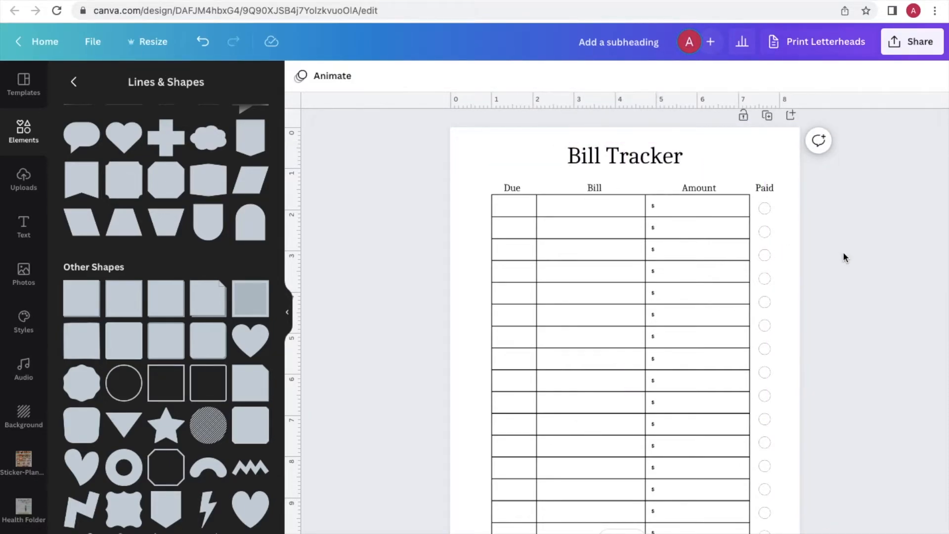
Search the colors for "orange brown" and recolor the "Bill Tracker" title golden brown from the Nature's Canvas palette.
{"action": "scroll", "coordinate": [842, 248], "scroll_direction": "down", "scroll_amount": 1}
{"action": "left_click", "coordinate": [644, 124]}
{"action": "left_click_drag", "start_coordinate": [644, 124], "coordinate": [644, 125]}
{"action": "scroll", "coordinate": [644, 125], "scroll_direction": "up", "scroll_amount": 1}
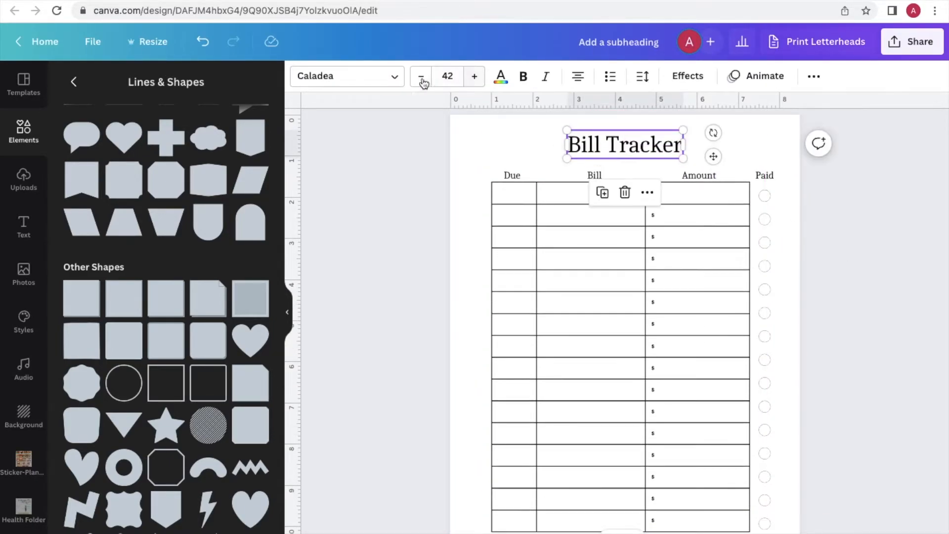
{"action": "left_click", "coordinate": [500, 78]}
{"action": "type", "text": "orange brown"}
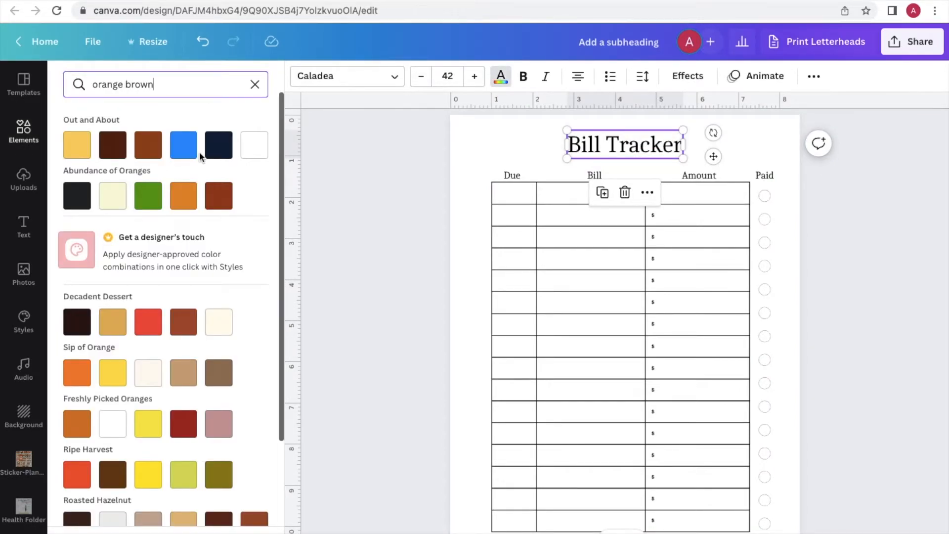
{"action": "scroll", "coordinate": [220, 258], "scroll_direction": "down", "scroll_amount": 1}
{"action": "scroll", "coordinate": [220, 258], "scroll_direction": "down", "scroll_amount": 2}
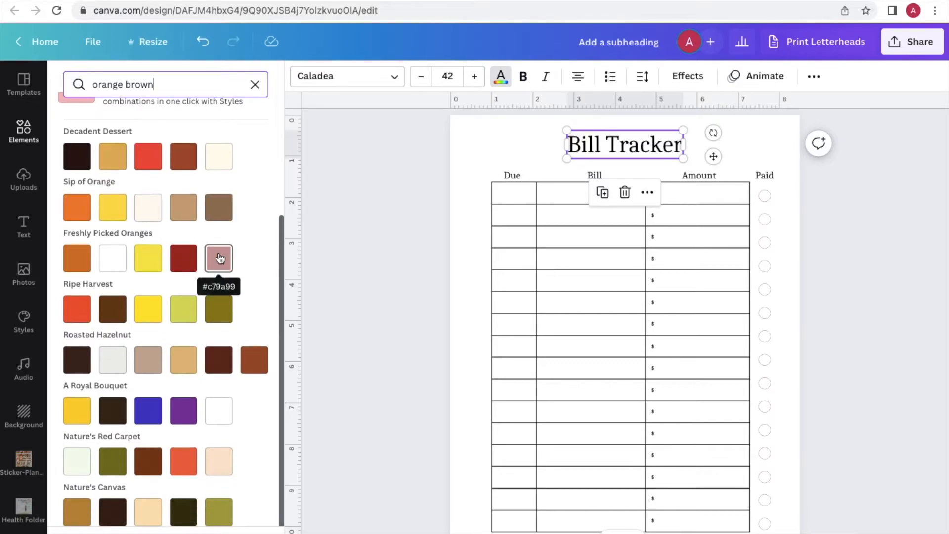
{"action": "left_click", "coordinate": [78, 510]}
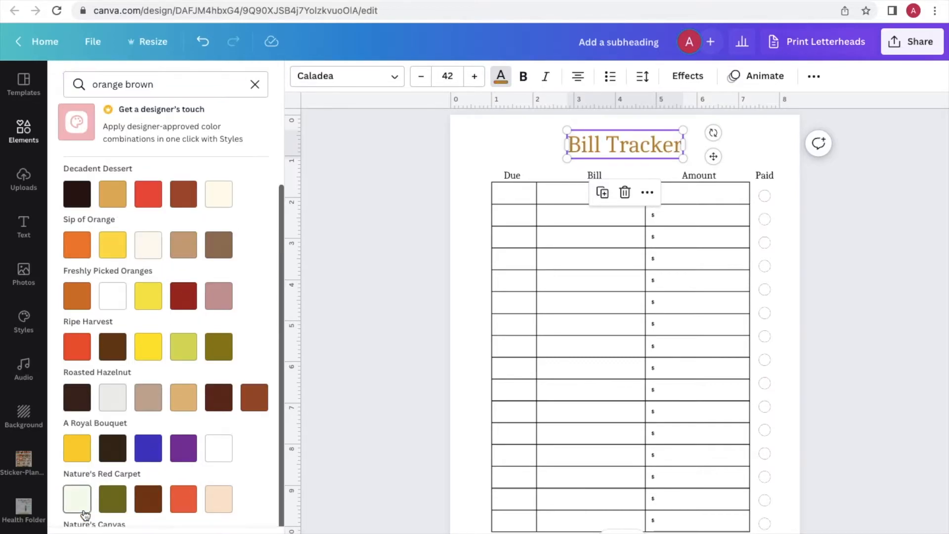
Recolor only the word "Bill" in the title olive green from the Nature's Canvas palette.
{"action": "left_click", "coordinate": [630, 146]}
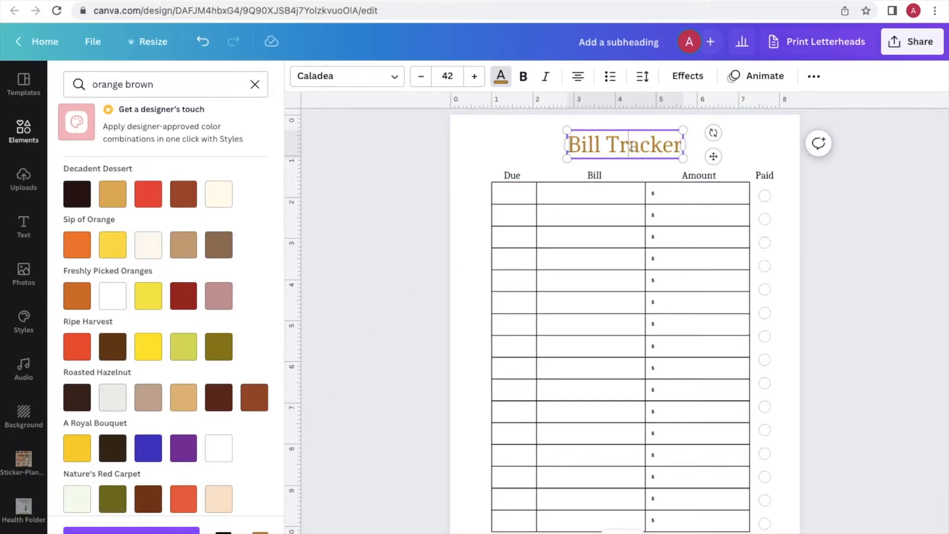
{"action": "scroll", "coordinate": [117, 494], "scroll_direction": "down", "scroll_amount": 1}
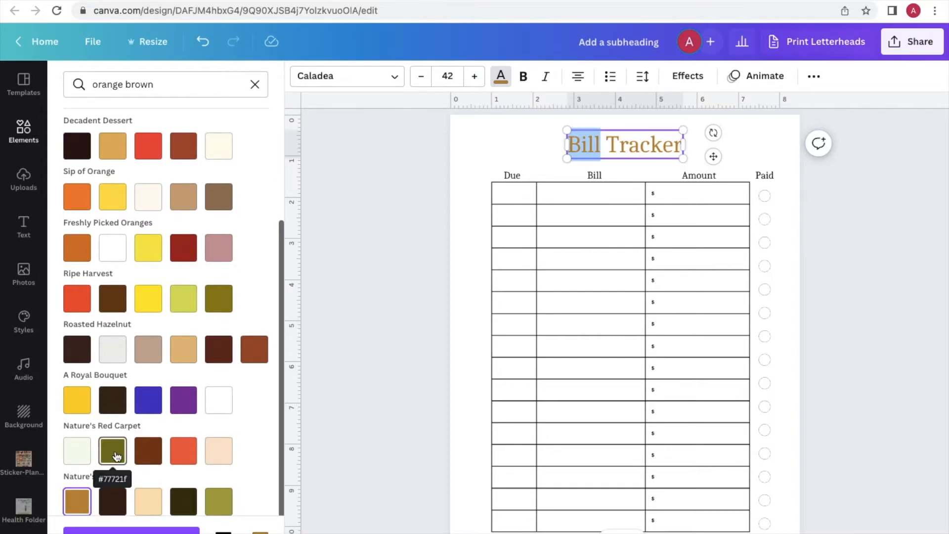
{"action": "left_click", "coordinate": [634, 144]}
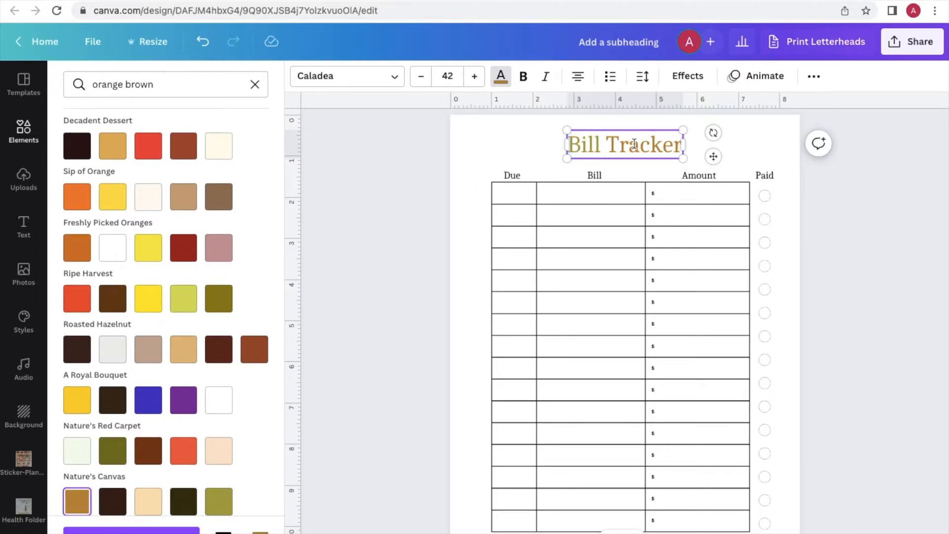
Select all cells of the table and set their text color to the dark brown of the Nature's Canvas palette.
{"action": "left_click", "coordinate": [516, 184]}
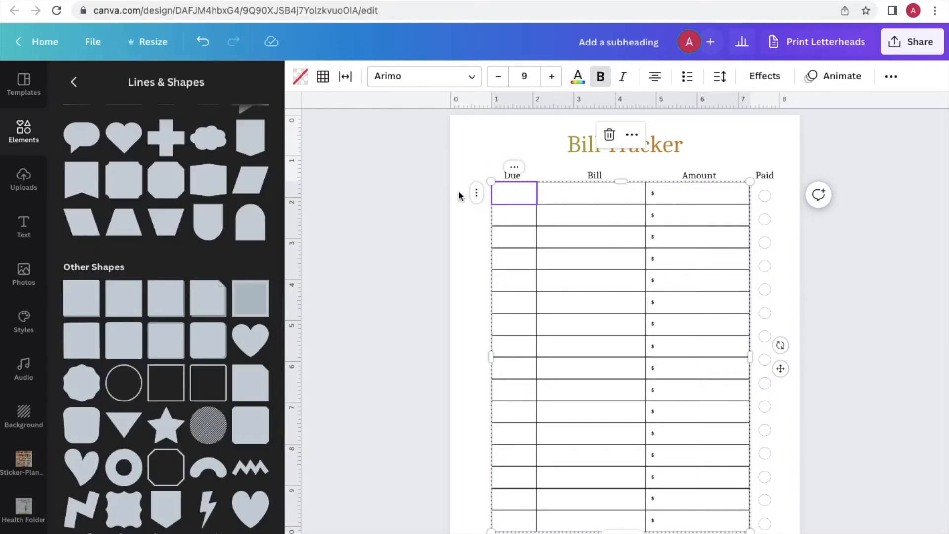
{"action": "left_click", "coordinate": [481, 198]}
{"action": "left_click_drag", "start_coordinate": [482, 198], "coordinate": [752, 514]}
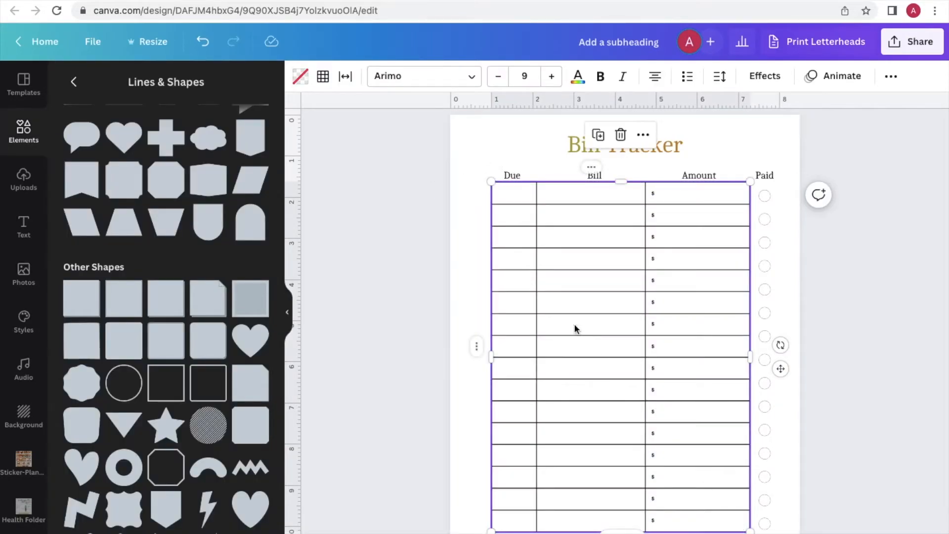
{"action": "left_click", "coordinate": [570, 81]}
{"action": "scroll", "coordinate": [208, 222], "scroll_direction": "down", "scroll_amount": 3}
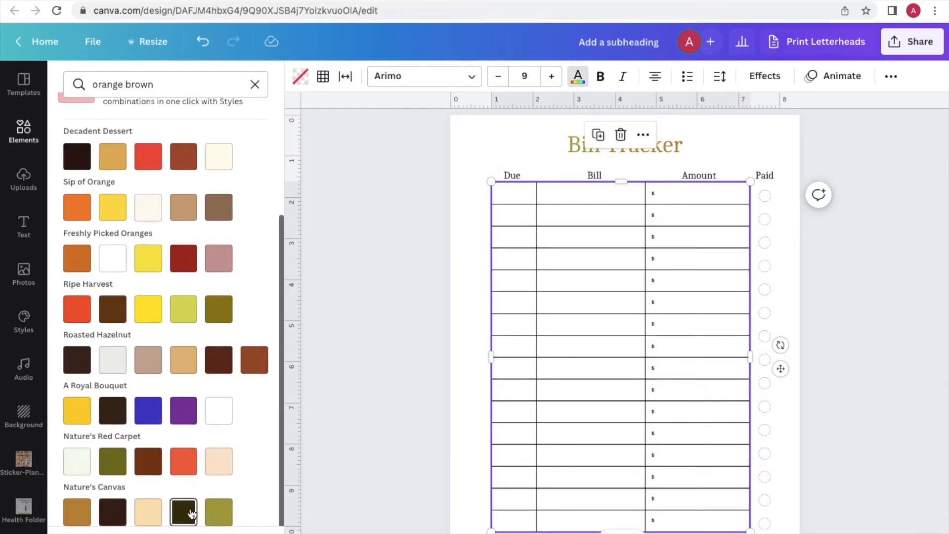
{"action": "left_click", "coordinate": [119, 514]}
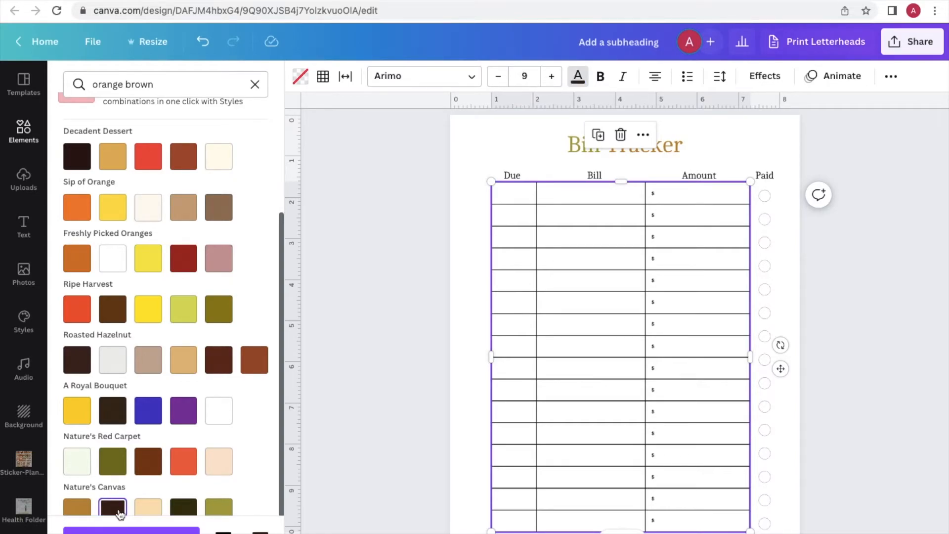
{"action": "left_click", "coordinate": [372, 378]}
Change the border color of all table cells to the dark brown among the document colors.
{"action": "left_click_drag", "start_coordinate": [470, 191], "coordinate": [733, 524]}
{"action": "left_click", "coordinate": [323, 76]}
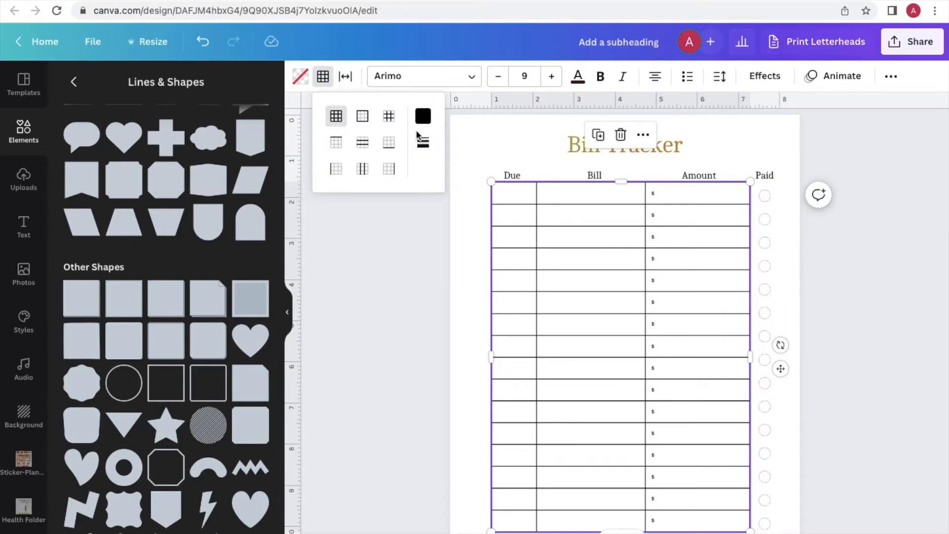
{"action": "left_click", "coordinate": [423, 116]}
{"action": "left_click", "coordinate": [521, 153]}
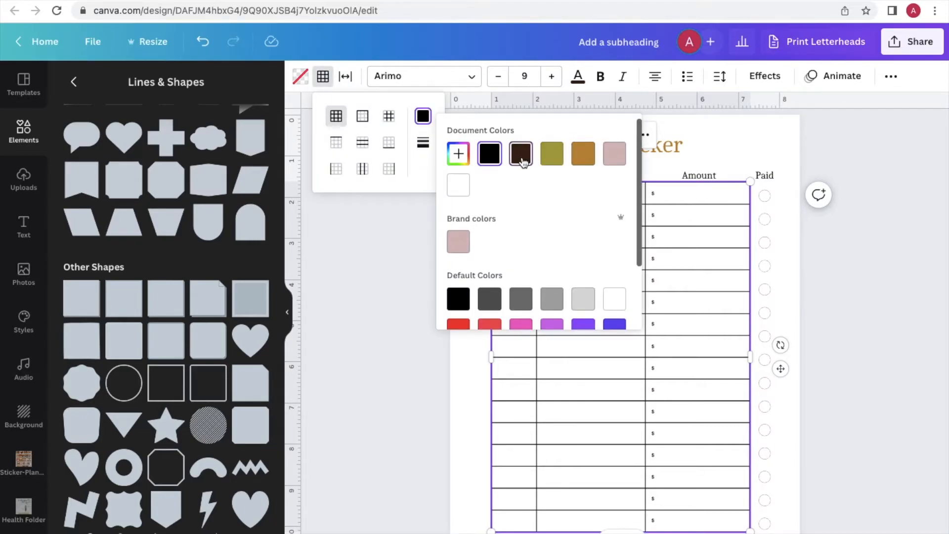
{"action": "left_click", "coordinate": [804, 387]}
Recolor the dollar signs in the whole Amount column golden brown from the Nature's Canvas palette.
{"action": "left_click", "coordinate": [695, 198]}
{"action": "left_click", "coordinate": [577, 78]}
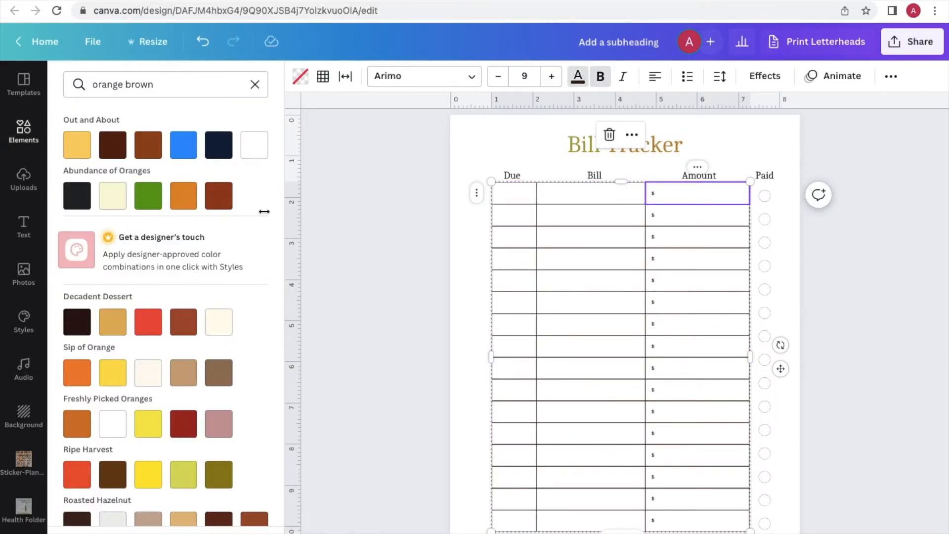
{"action": "scroll", "coordinate": [173, 399], "scroll_direction": "down", "scroll_amount": 3}
{"action": "left_click", "coordinate": [74, 523]}
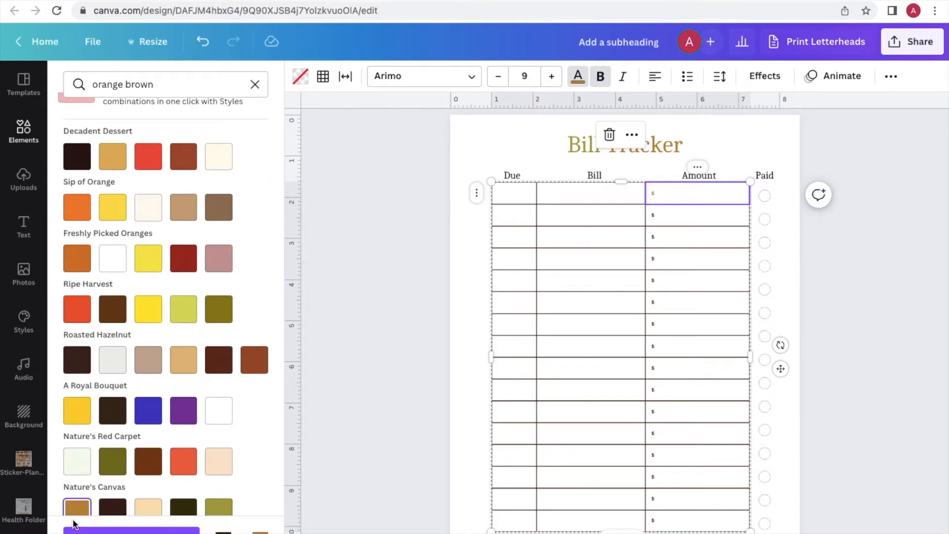
{"action": "left_click", "coordinate": [670, 519], "text": "shift"}
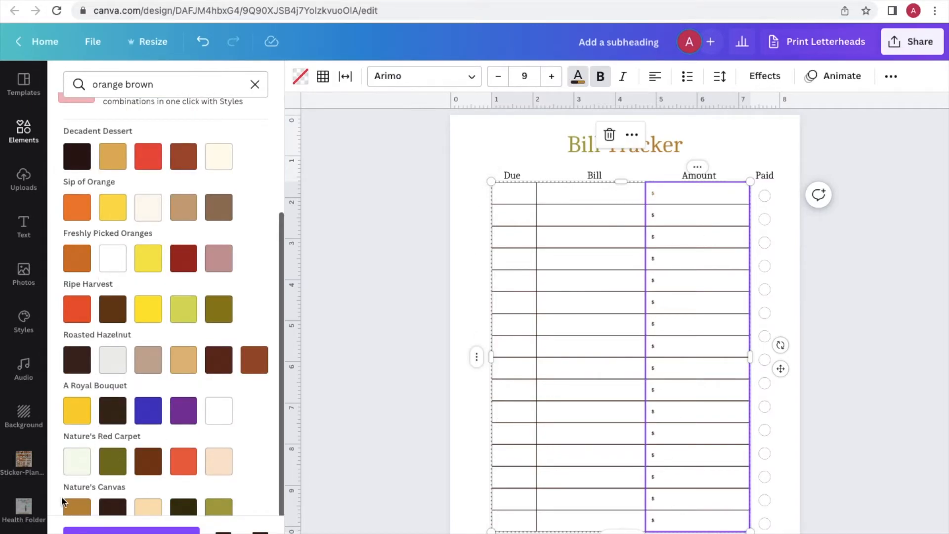
Recolor all the circles in the Paid column olive green from the document colors.
{"action": "left_click", "coordinate": [766, 198]}
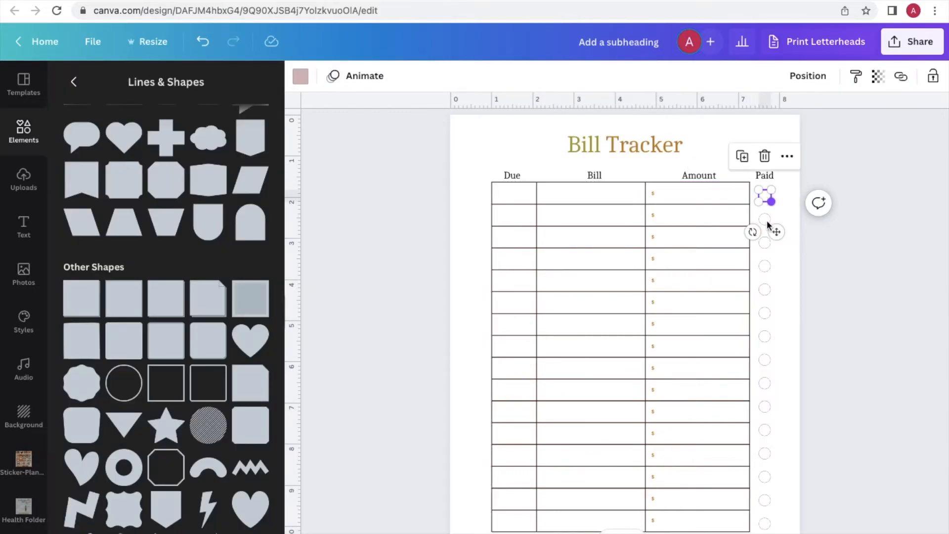
{"action": "left_click", "coordinate": [300, 76]}
{"action": "left_click", "coordinate": [183, 148]}
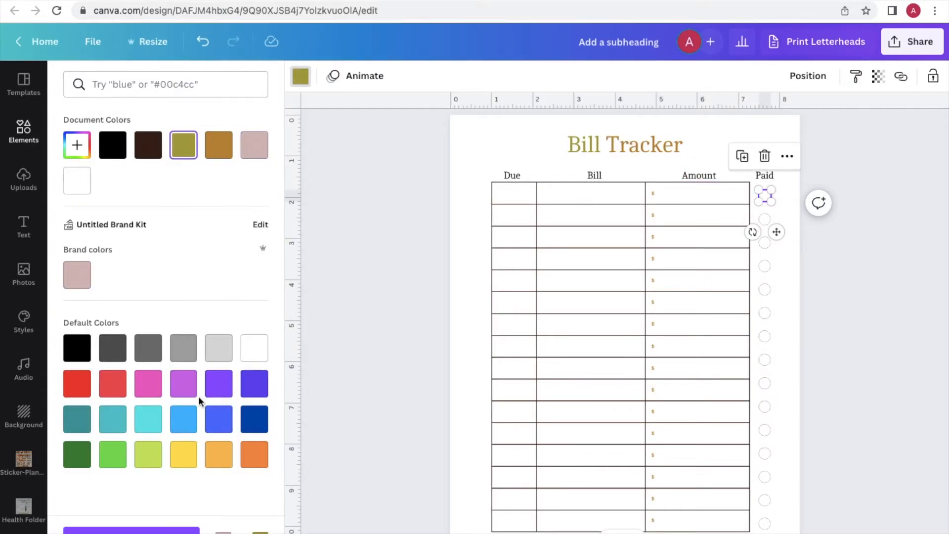
{"action": "left_click", "coordinate": [407, 261]}
Center the "Bill" label over its column and recolor the Due, Bill, Amount and Paid labels golden brown from Nature's Canvas.
{"action": "left_click", "coordinate": [592, 174]}
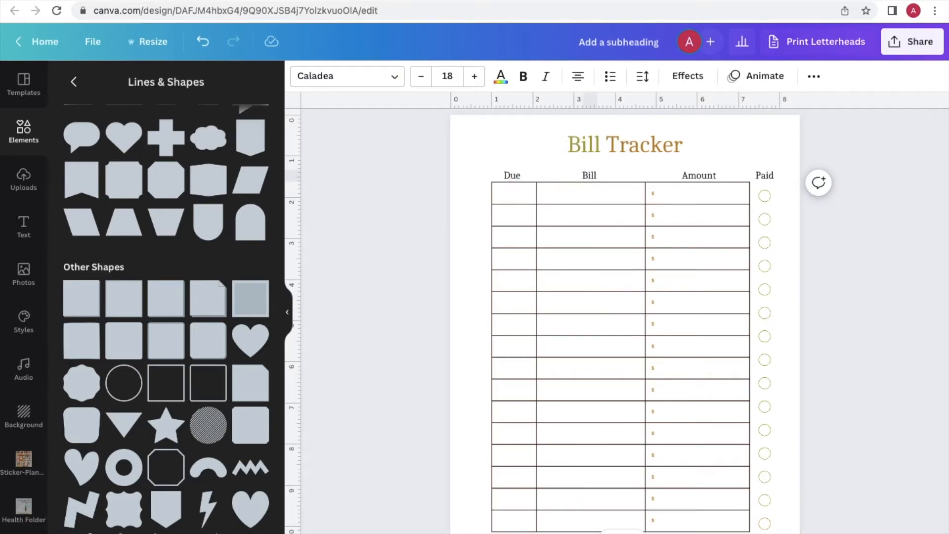
{"action": "left_click_drag", "start_coordinate": [468, 179], "coordinate": [763, 176]}
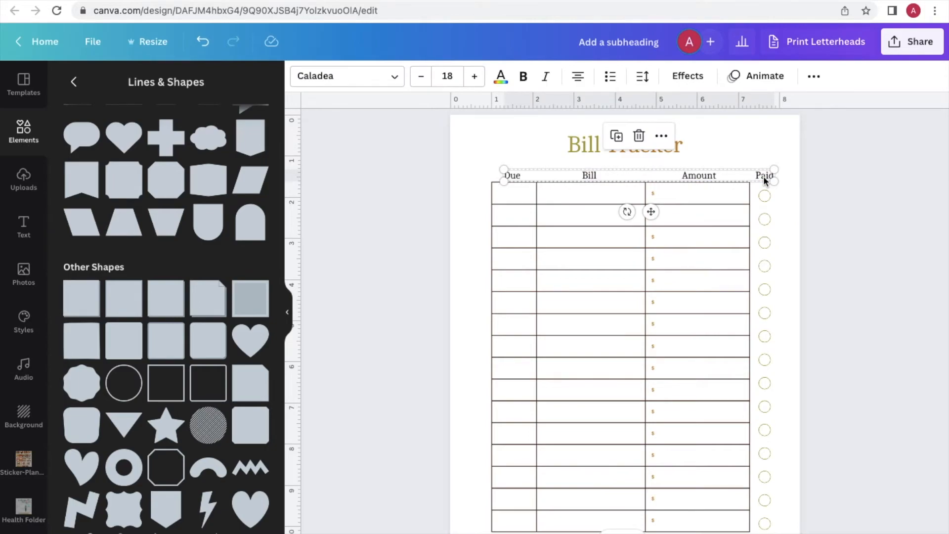
{"action": "left_click", "coordinate": [501, 78]}
{"action": "scroll", "coordinate": [163, 346], "scroll_direction": "down", "scroll_amount": 5}
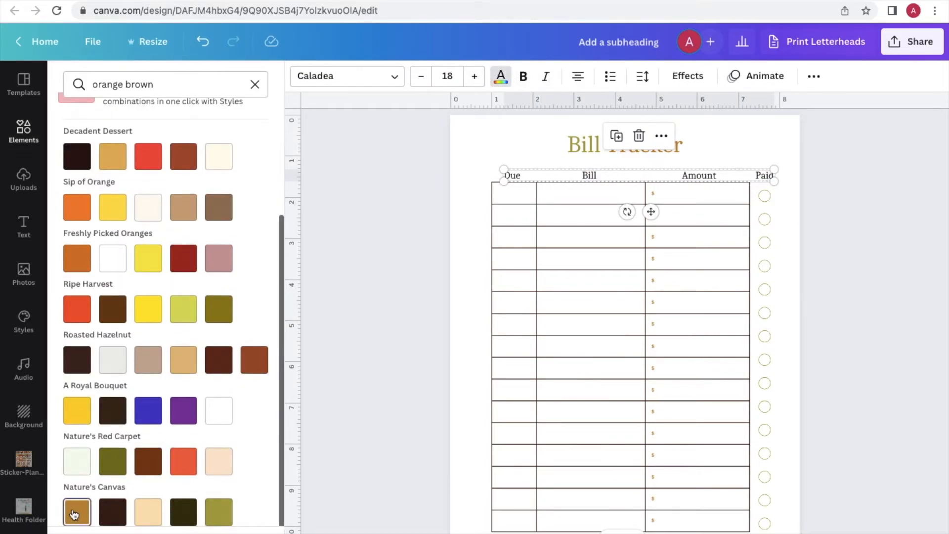
Change the font of the "Bill Tracker" title to TT Lovelies Script.
{"action": "left_click", "coordinate": [593, 144]}
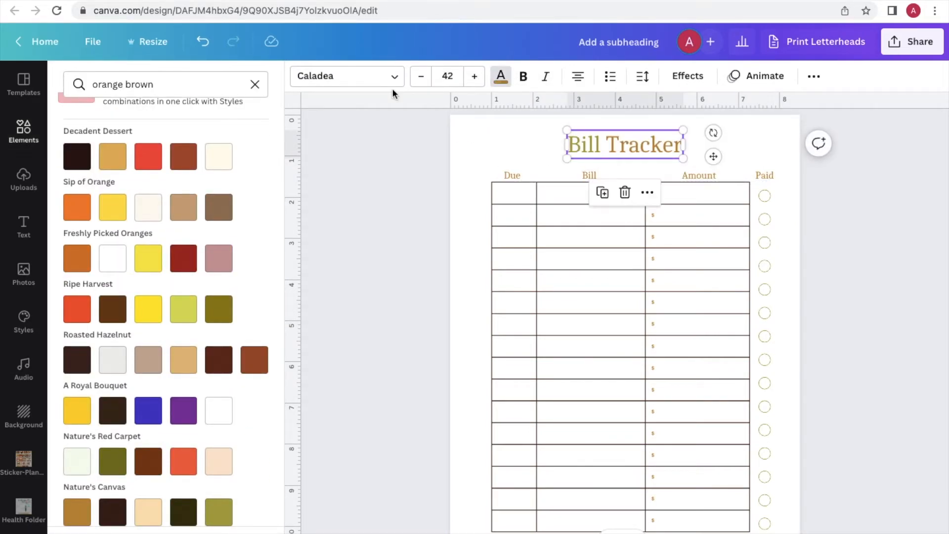
{"action": "left_click", "coordinate": [381, 77]}
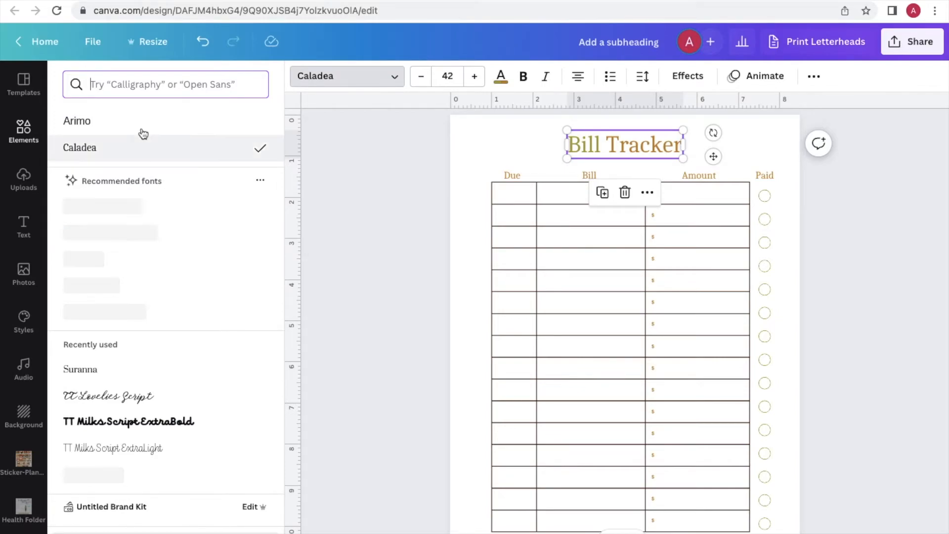
{"action": "double_click", "coordinate": [587, 149]}
{"action": "scroll", "coordinate": [147, 357], "scroll_direction": "down", "scroll_amount": 1}
{"action": "left_click", "coordinate": [144, 354]}
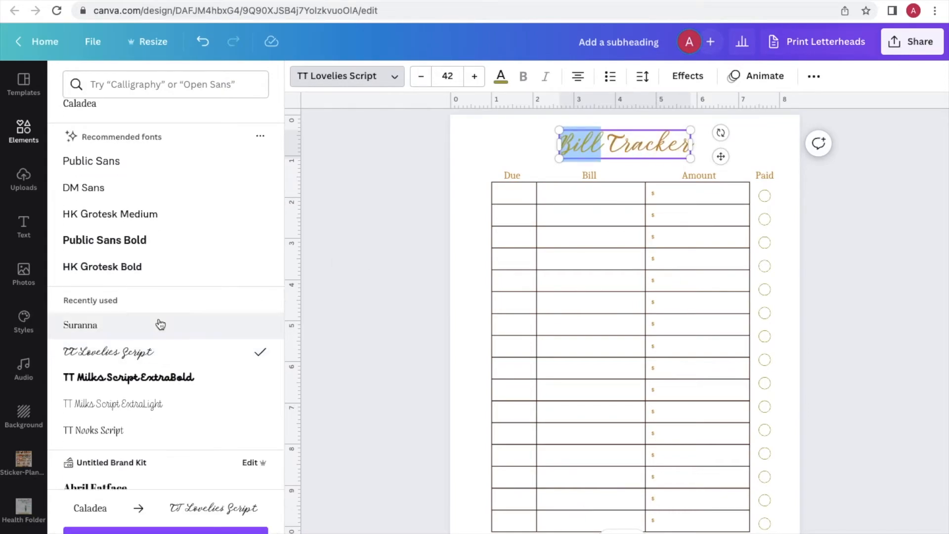
Search the fonts for "calligraphy", try Amsterdam Four on the title and set its font to Petit Formal Script.
{"action": "scroll", "coordinate": [159, 322], "scroll_direction": "down", "scroll_amount": 8}
{"action": "left_click", "coordinate": [162, 86]}
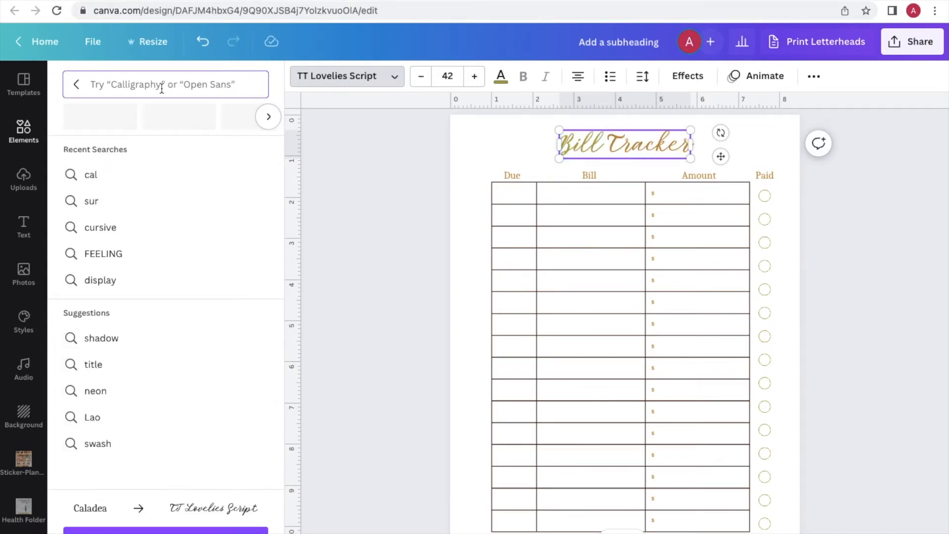
{"action": "type", "text": "call"}
{"action": "left_click", "coordinate": [174, 146]}
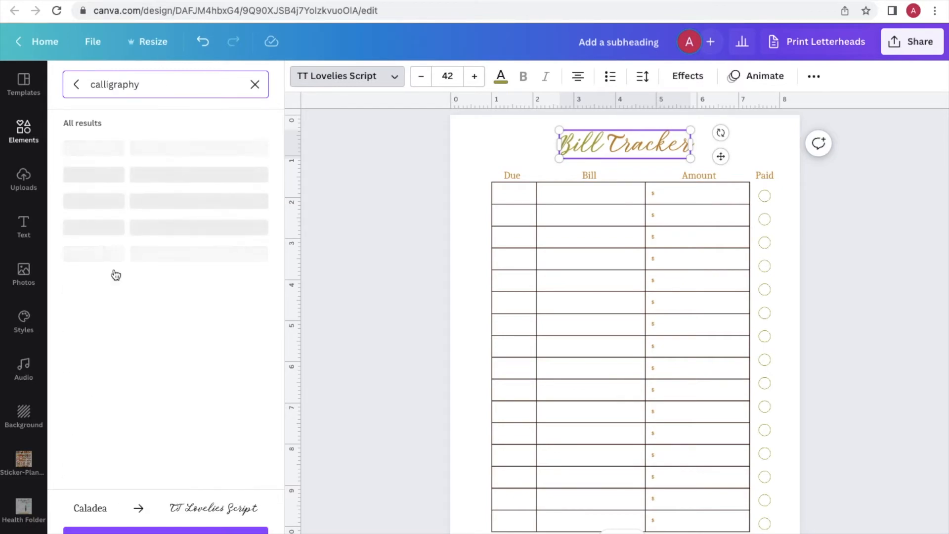
{"action": "scroll", "coordinate": [123, 312], "scroll_direction": "down", "scroll_amount": 2}
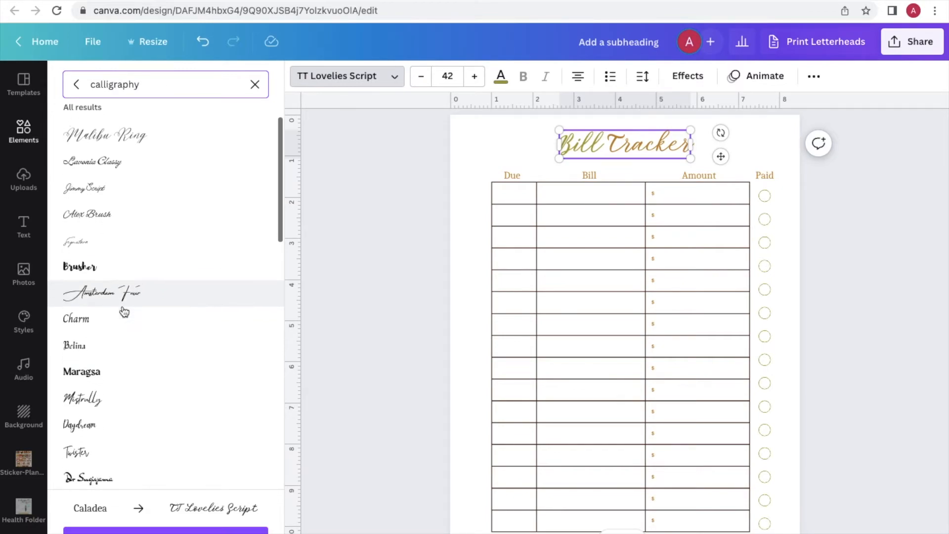
{"action": "left_click", "coordinate": [148, 170]}
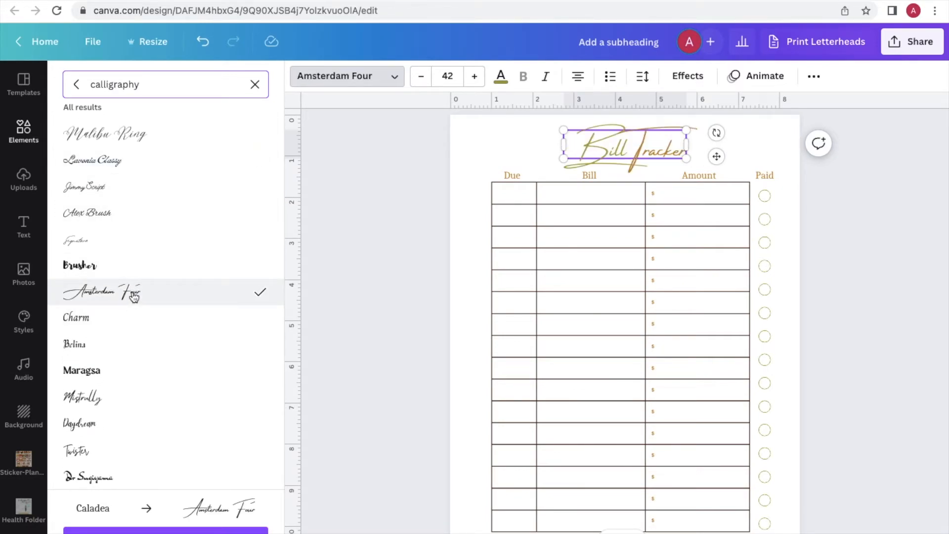
{"action": "scroll", "coordinate": [163, 223], "scroll_direction": "down", "scroll_amount": 10}
{"action": "left_click", "coordinate": [182, 182]}
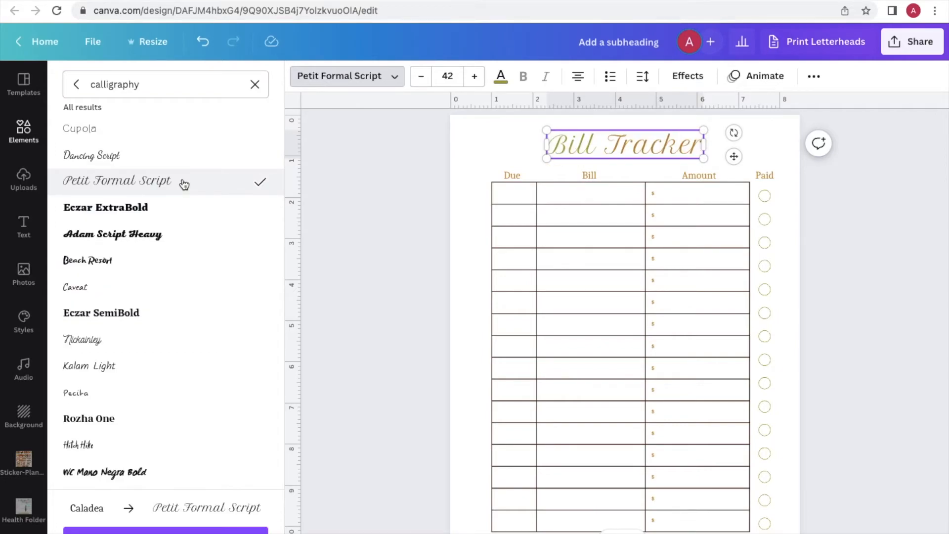
Show the page margins.
{"action": "left_click", "coordinate": [92, 41]}
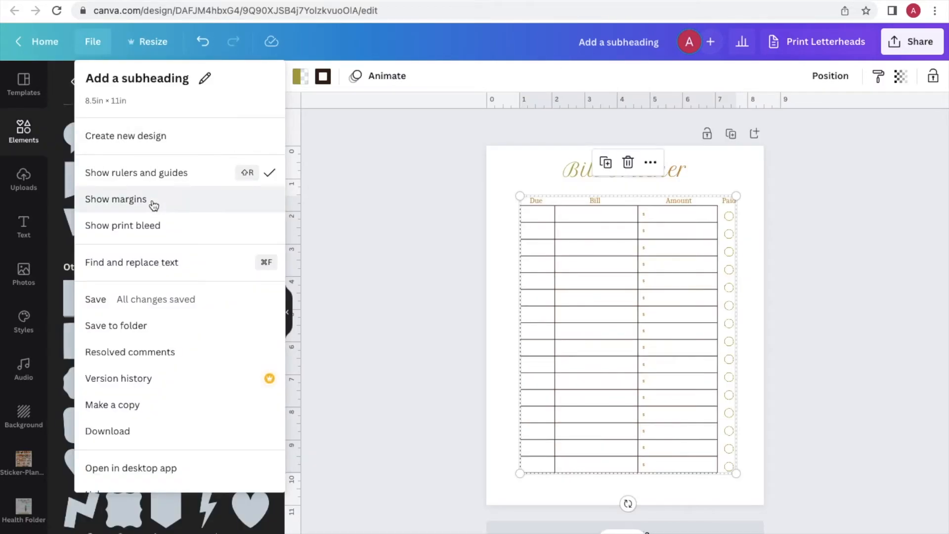
{"action": "left_click", "coordinate": [153, 205]}
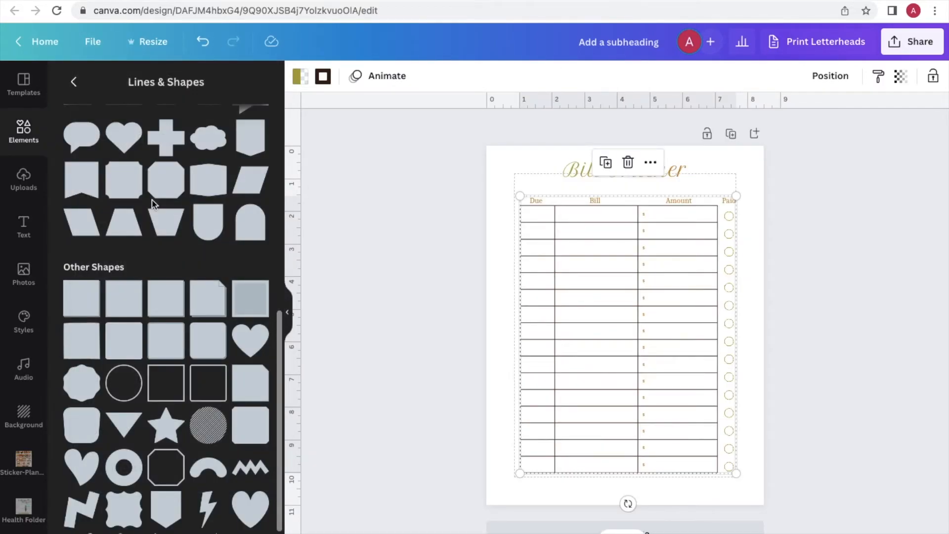
{"action": "key", "text": "space"}
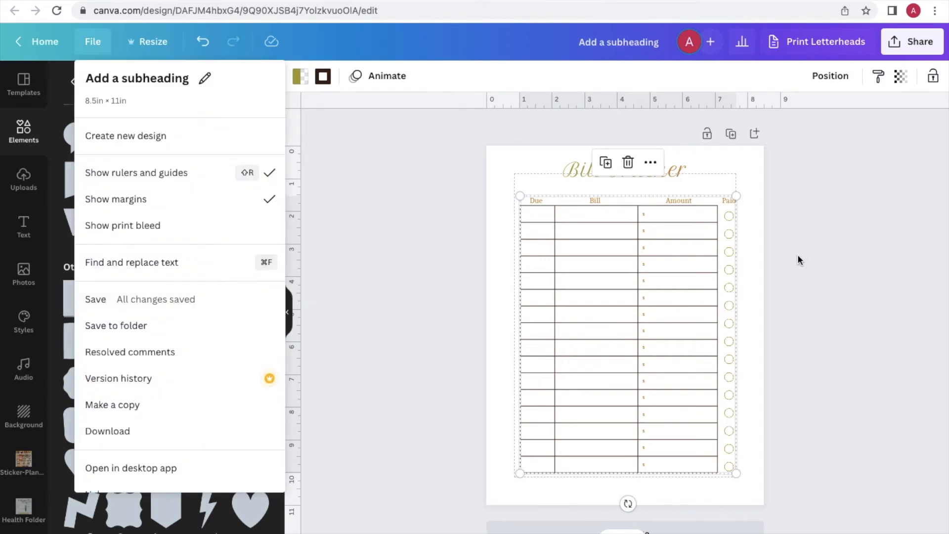
Move the table with its labels and circles inside the margin guides and shift the title slightly down.
{"action": "left_click", "coordinate": [699, 183]}
{"action": "left_click", "coordinate": [699, 184]}
{"action": "left_click_drag", "start_coordinate": [749, 484], "coordinate": [520, 204]}
{"action": "left_click_drag", "start_coordinate": [579, 173], "coordinate": [577, 182]}
Enlarge the "Bill Tracker" title and center it above the table.
{"action": "left_click", "coordinate": [475, 77]}
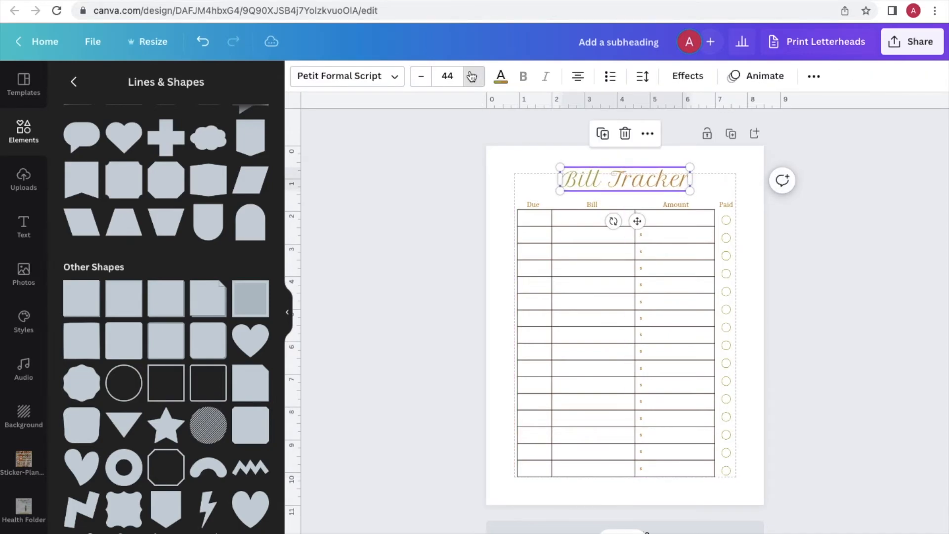
{"action": "left_click", "coordinate": [820, 274]}
{"action": "left_click_drag", "start_coordinate": [652, 180], "coordinate": [656, 179]}
{"action": "left_click", "coordinate": [797, 357]}
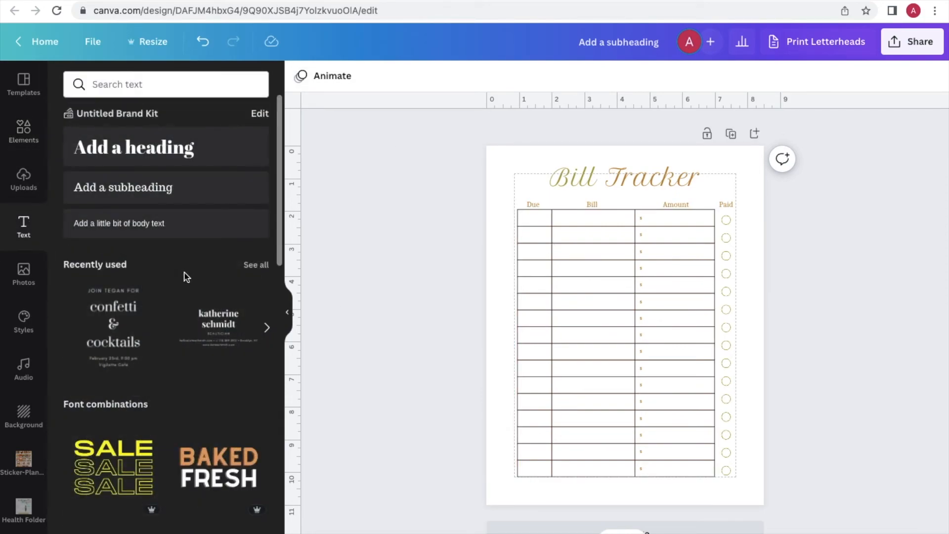
Add a body text line reading "ALeePlanning" and place it centered below the table near the page's lower edge.
{"action": "left_click", "coordinate": [171, 226]}
{"action": "type", "text": "LeePlanning"}
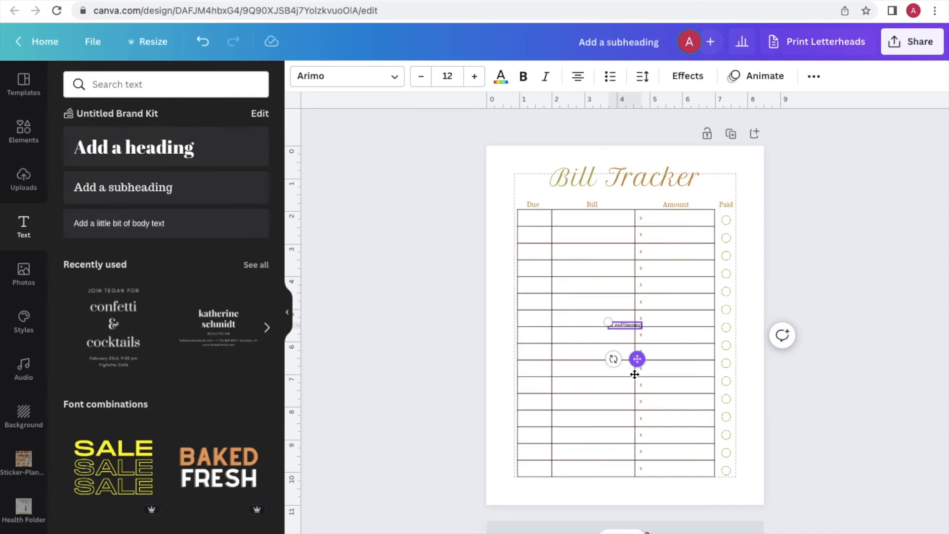
{"action": "left_click_drag", "start_coordinate": [637, 359], "coordinate": [635, 522]}
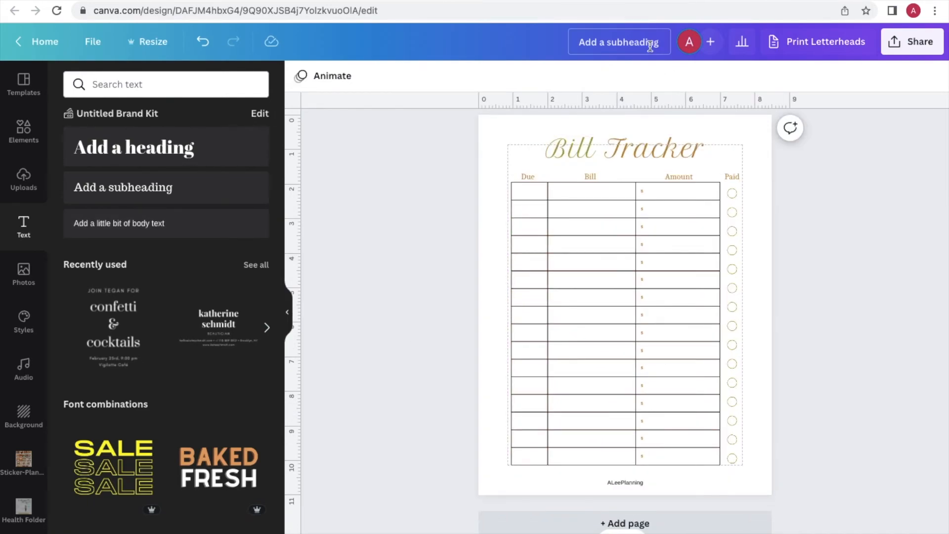
Rename the design as "Bill Tracker ALeePlanning".
{"action": "left_click", "coordinate": [647, 43]}
{"action": "type", "text": "Bil"}
{"action": "key", "text": "ctrl+a"}
{"action": "type", "text": "Bill"}
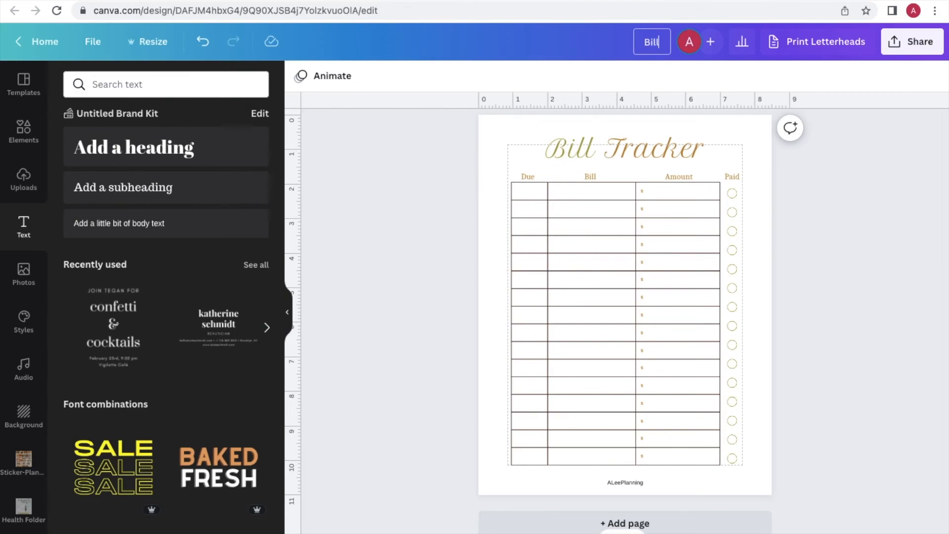
{"action": "type", "text": " Tracker ALeePlanning"}
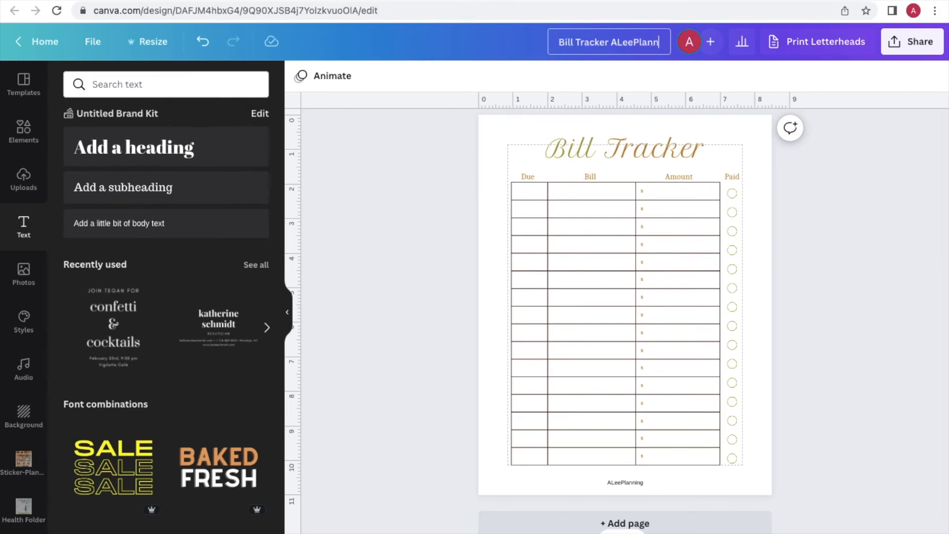
{"action": "left_click", "coordinate": [415, 183]}
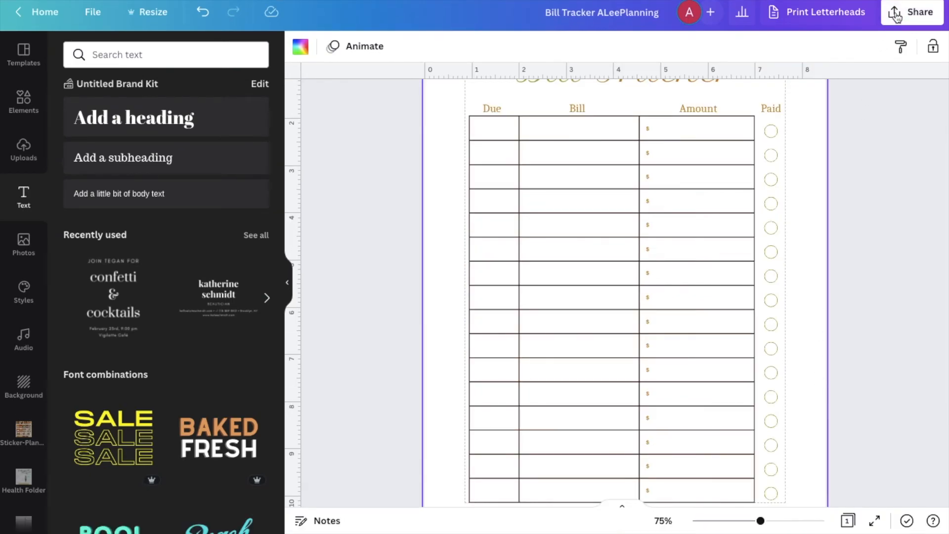
Download the design with PDF Print as the file type.
{"action": "left_click", "coordinate": [912, 12]}
{"action": "left_click", "coordinate": [739, 337]}
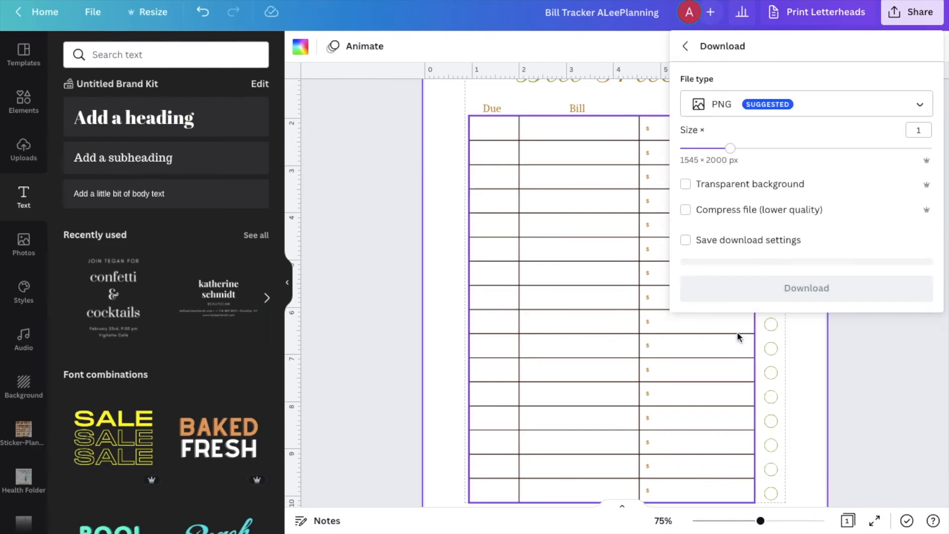
{"action": "left_click", "coordinate": [756, 105]}
{"action": "left_click", "coordinate": [754, 206]}
{"action": "left_click", "coordinate": [758, 210]}
{"action": "left_click", "coordinate": [760, 213]}
{"action": "left_click", "coordinate": [767, 278]}
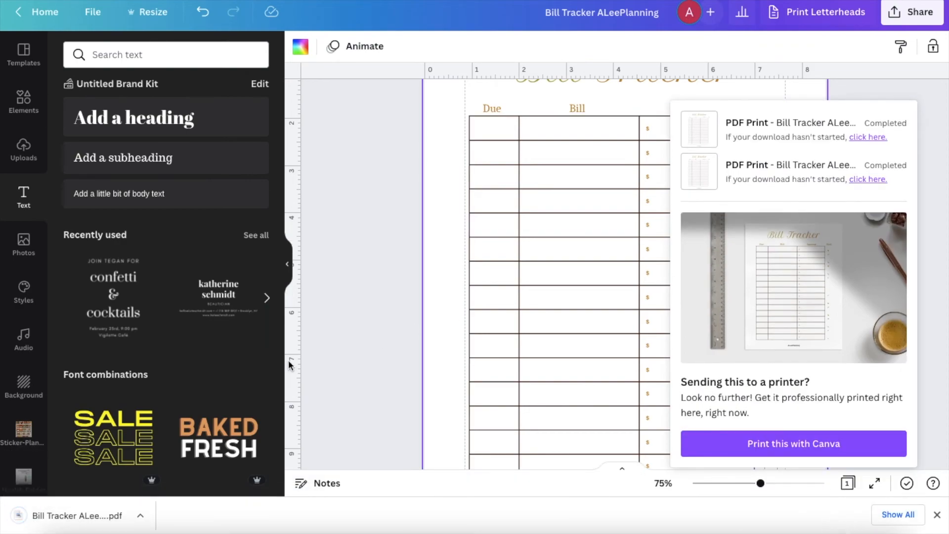
Open the downloaded Bill Tracker PDF and check the whole page from title to brand line.
{"action": "left_click", "coordinate": [73, 530]}
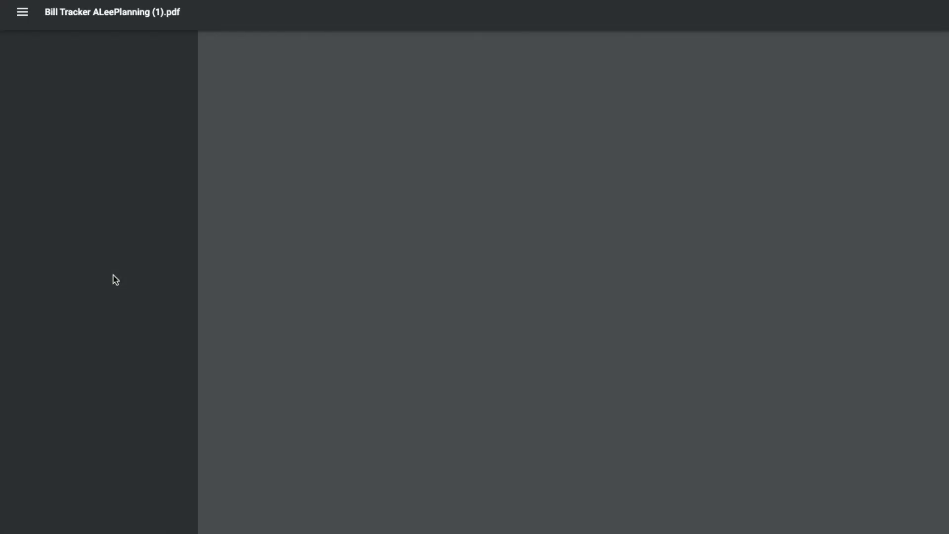
{"action": "scroll", "coordinate": [245, 266], "scroll_direction": "down", "scroll_amount": 1}
{"action": "scroll", "coordinate": [245, 265], "scroll_direction": "down", "scroll_amount": 3}
{"action": "scroll", "coordinate": [246, 265], "scroll_direction": "down", "scroll_amount": 2}
{"action": "scroll", "coordinate": [245, 266], "scroll_direction": "up", "scroll_amount": 6}
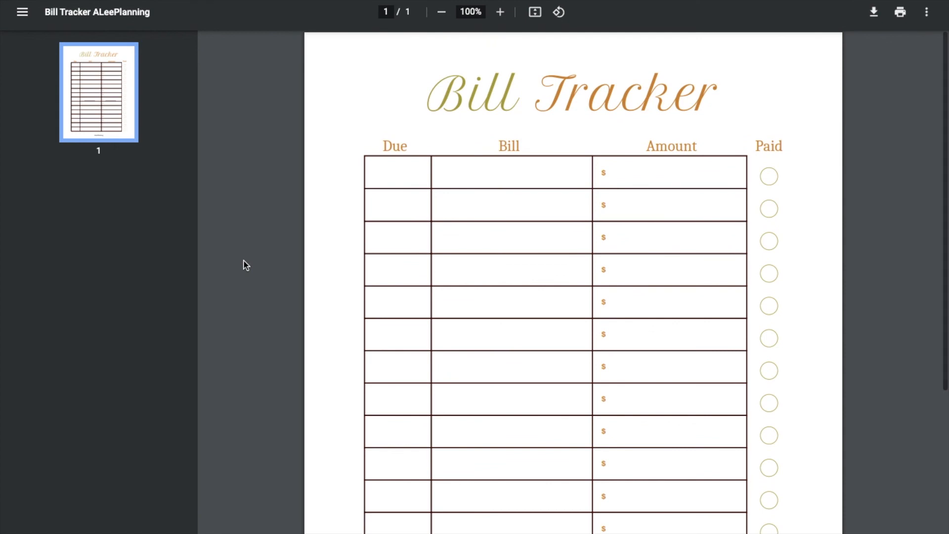